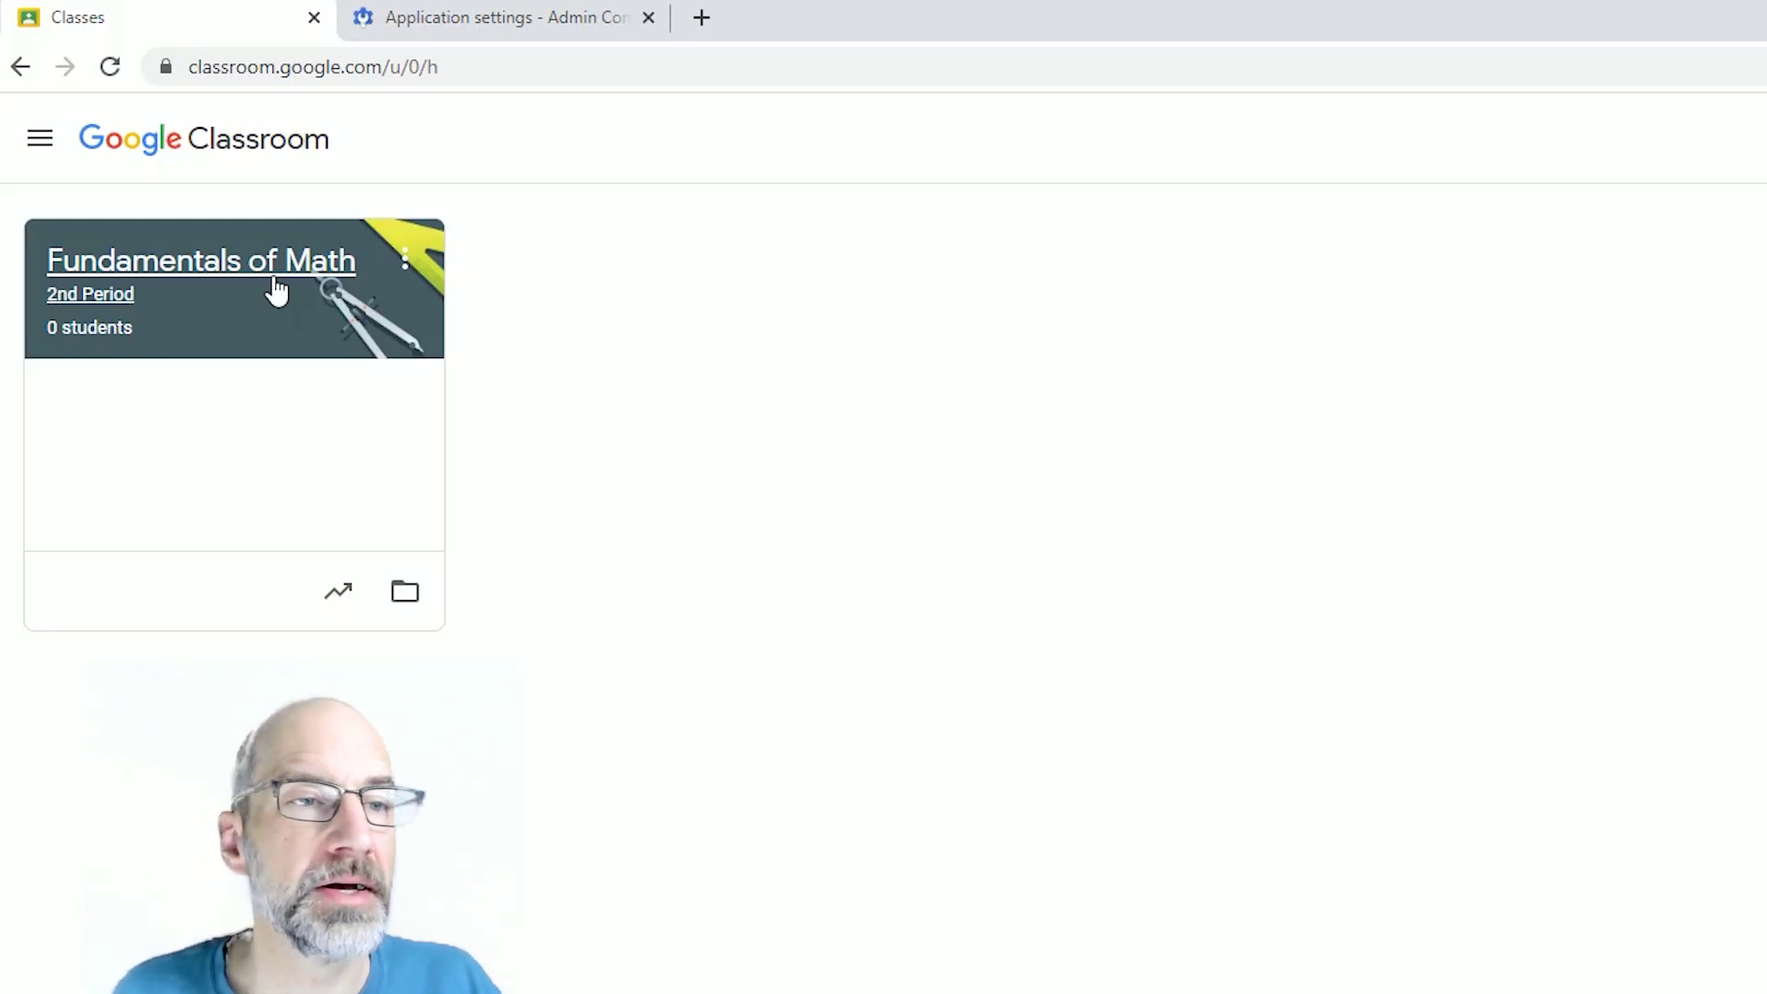
Step: Open the Fundamentals of Math class from the Classroom home page
{"action": "left_click", "coordinate": [277, 290]}
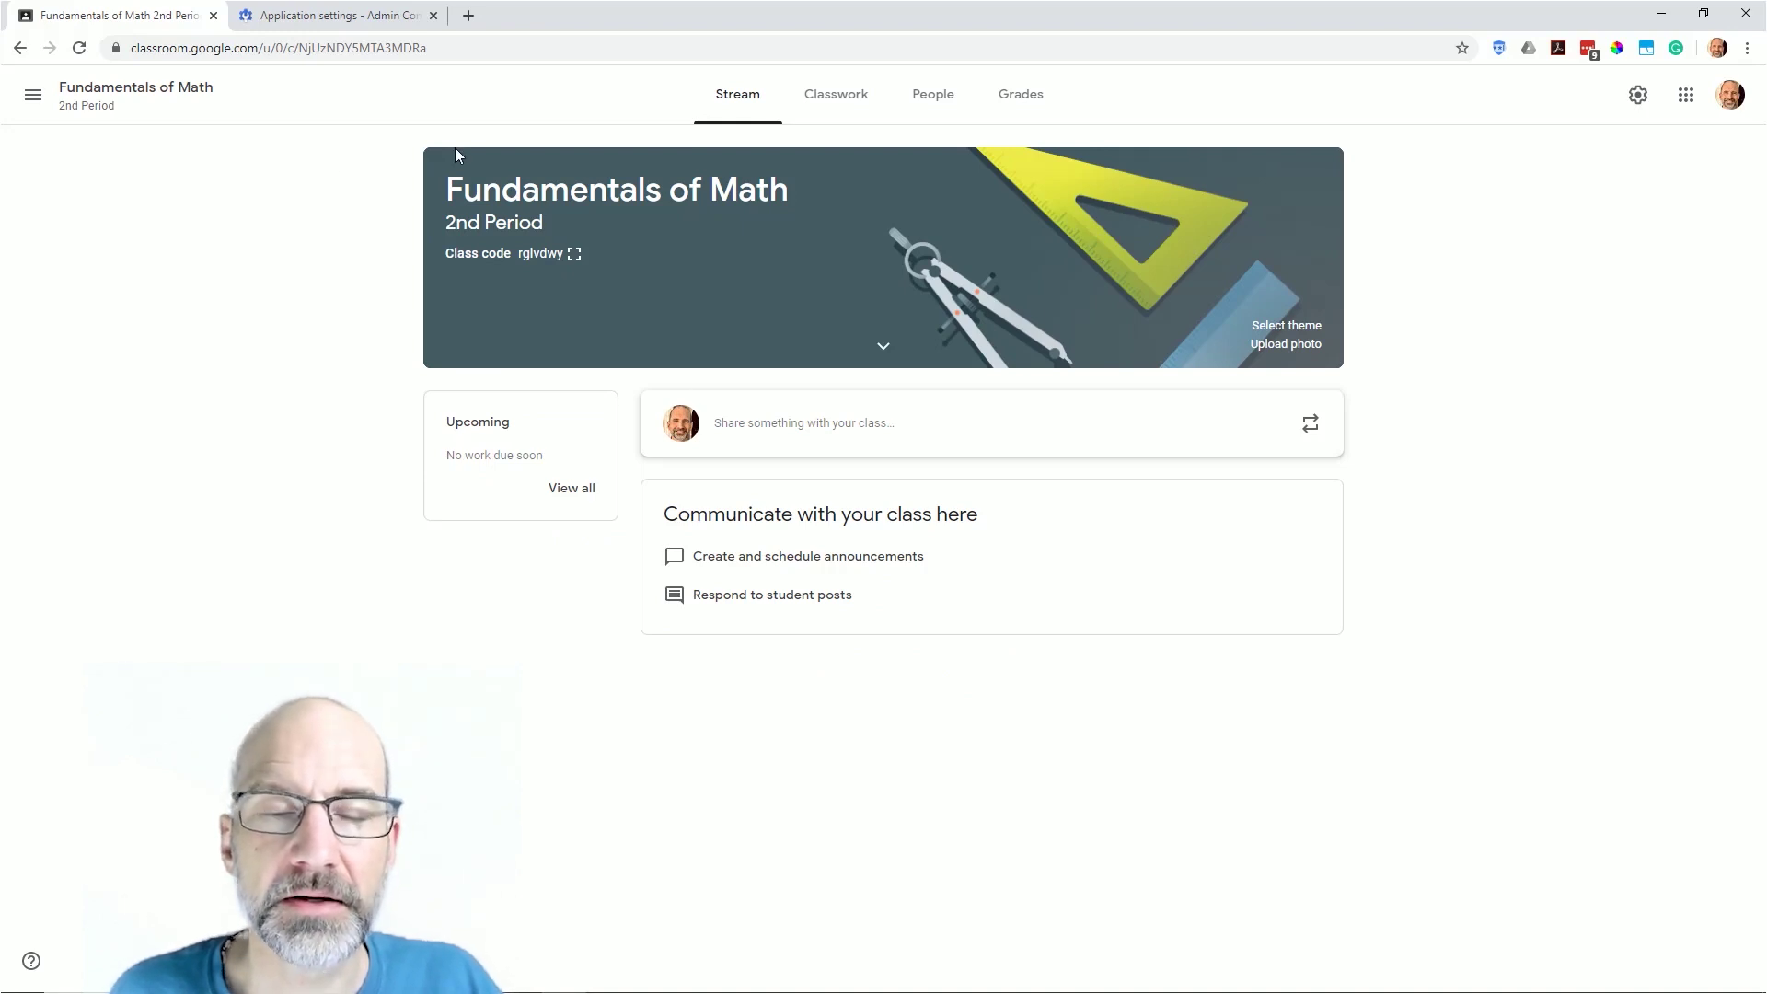
{"action": "left_click", "coordinate": [935, 110]}
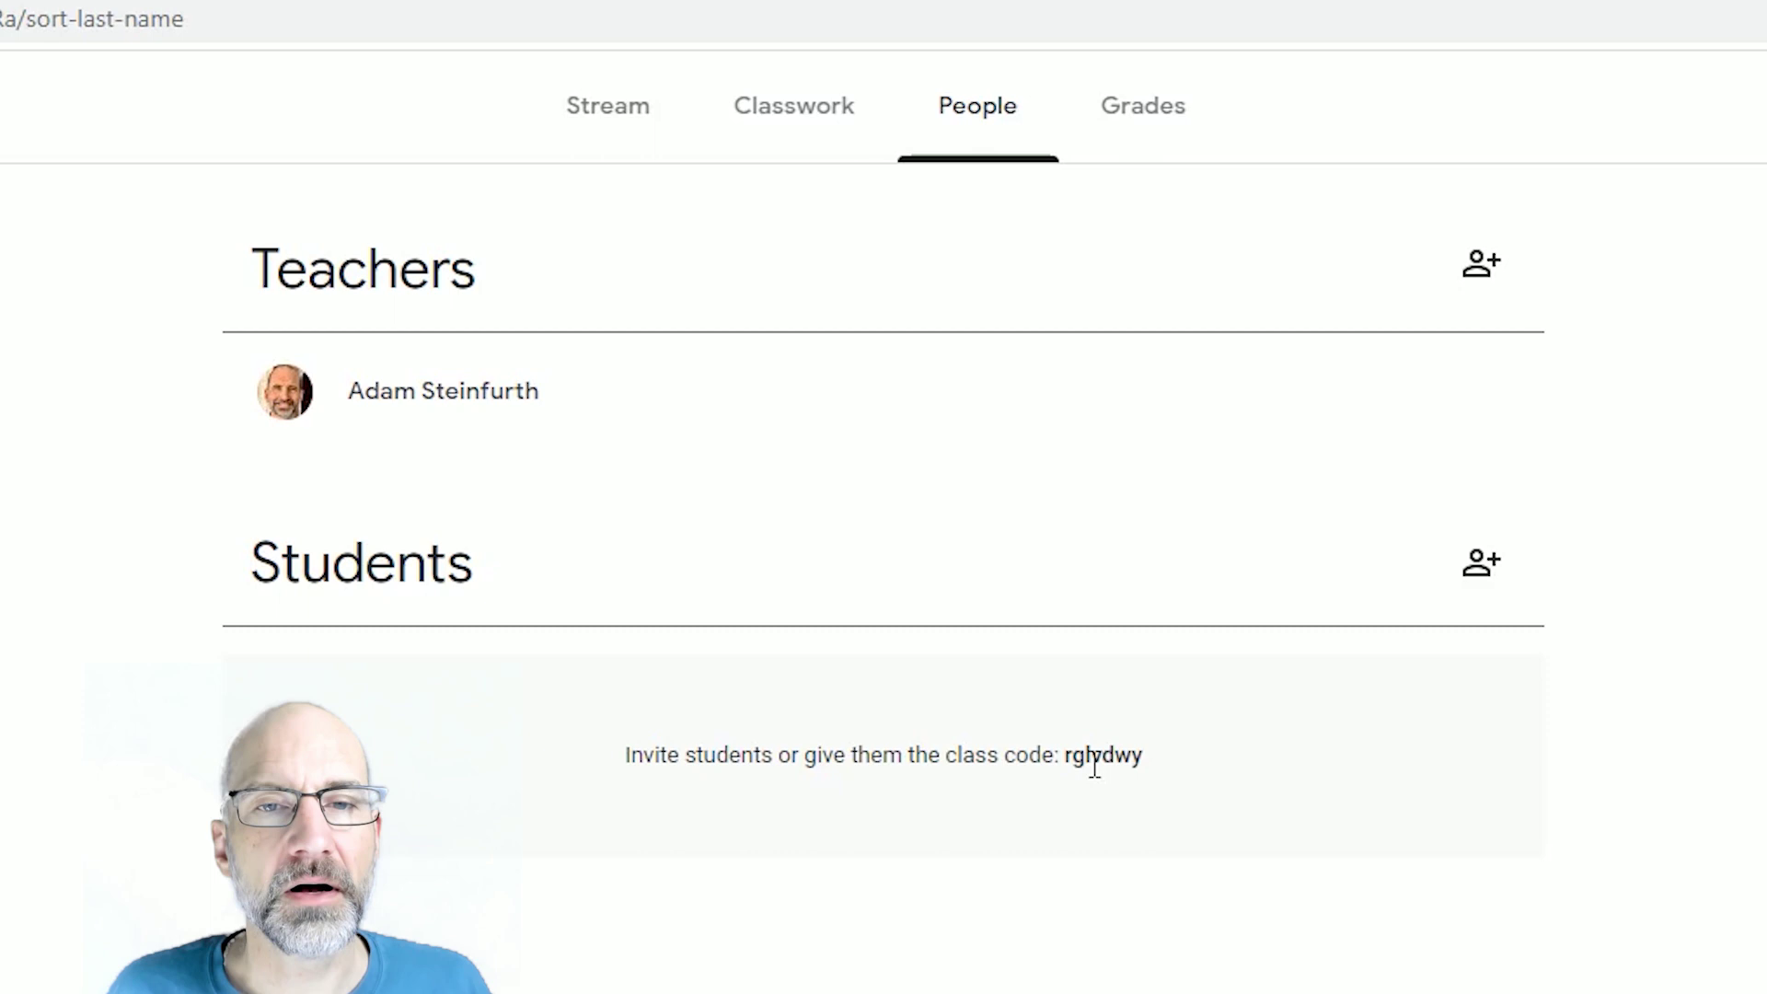
{"action": "left_click_drag", "start_coordinate": [1067, 757], "coordinate": [1142, 758]}
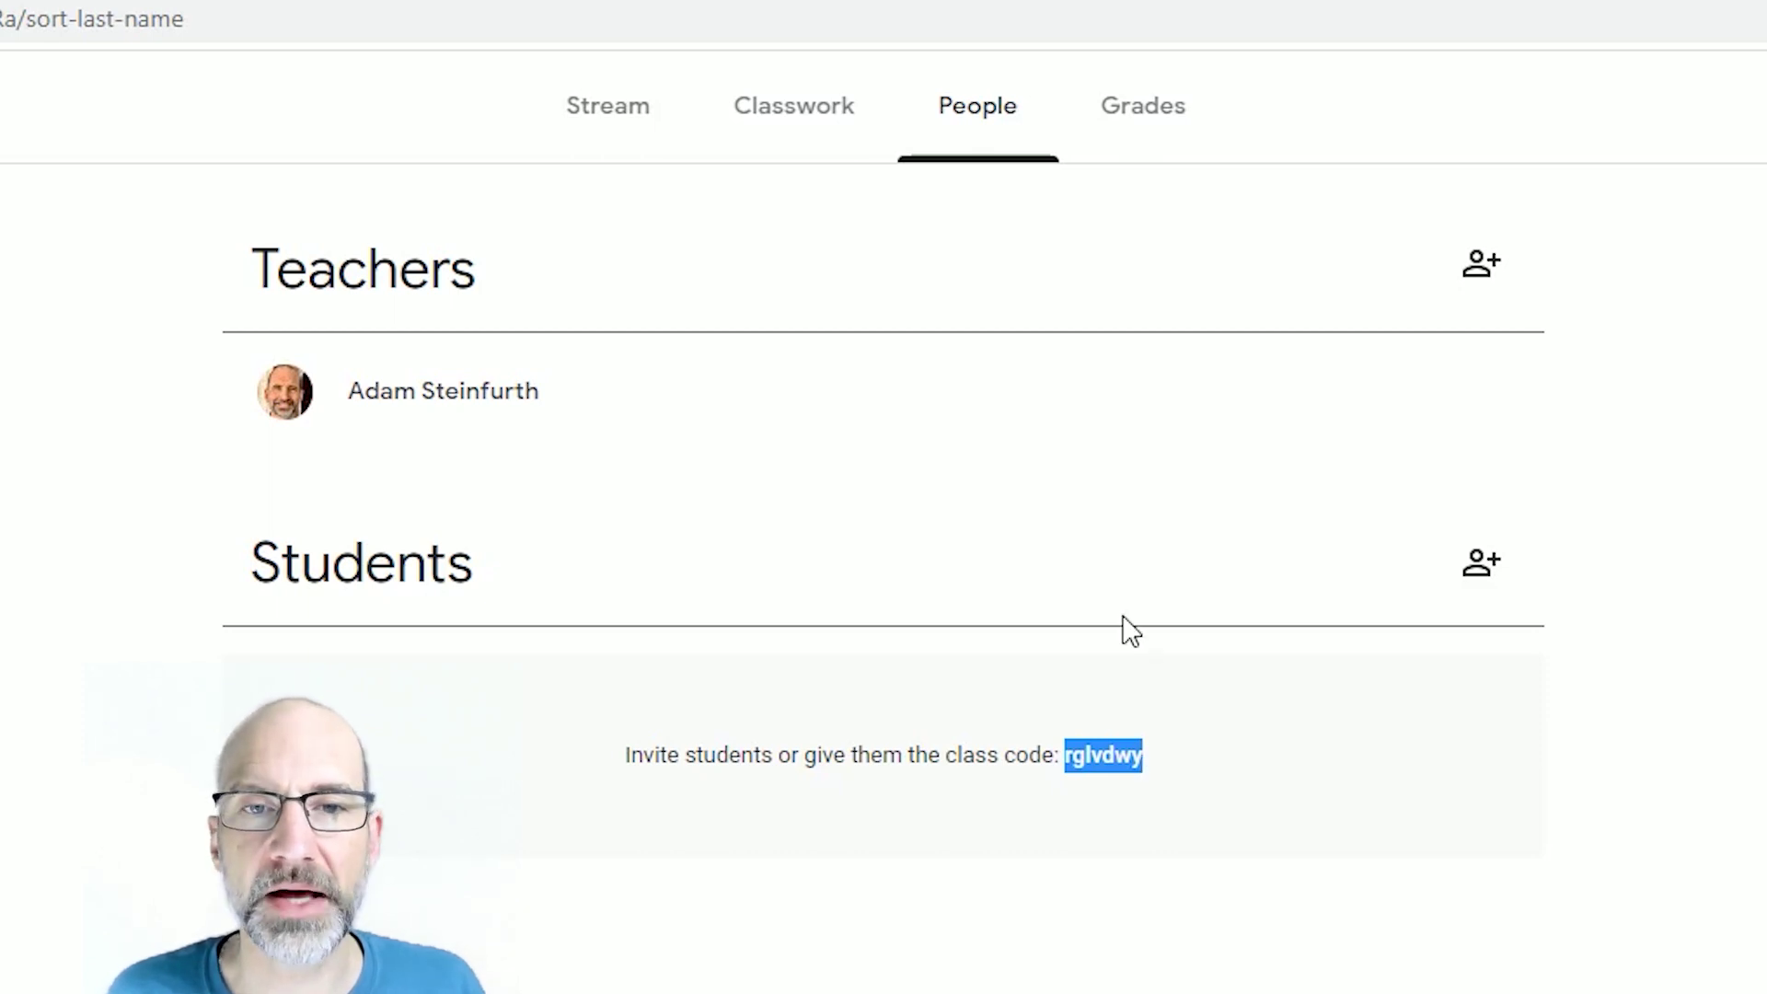
{"action": "key", "text": "alt+Left"}
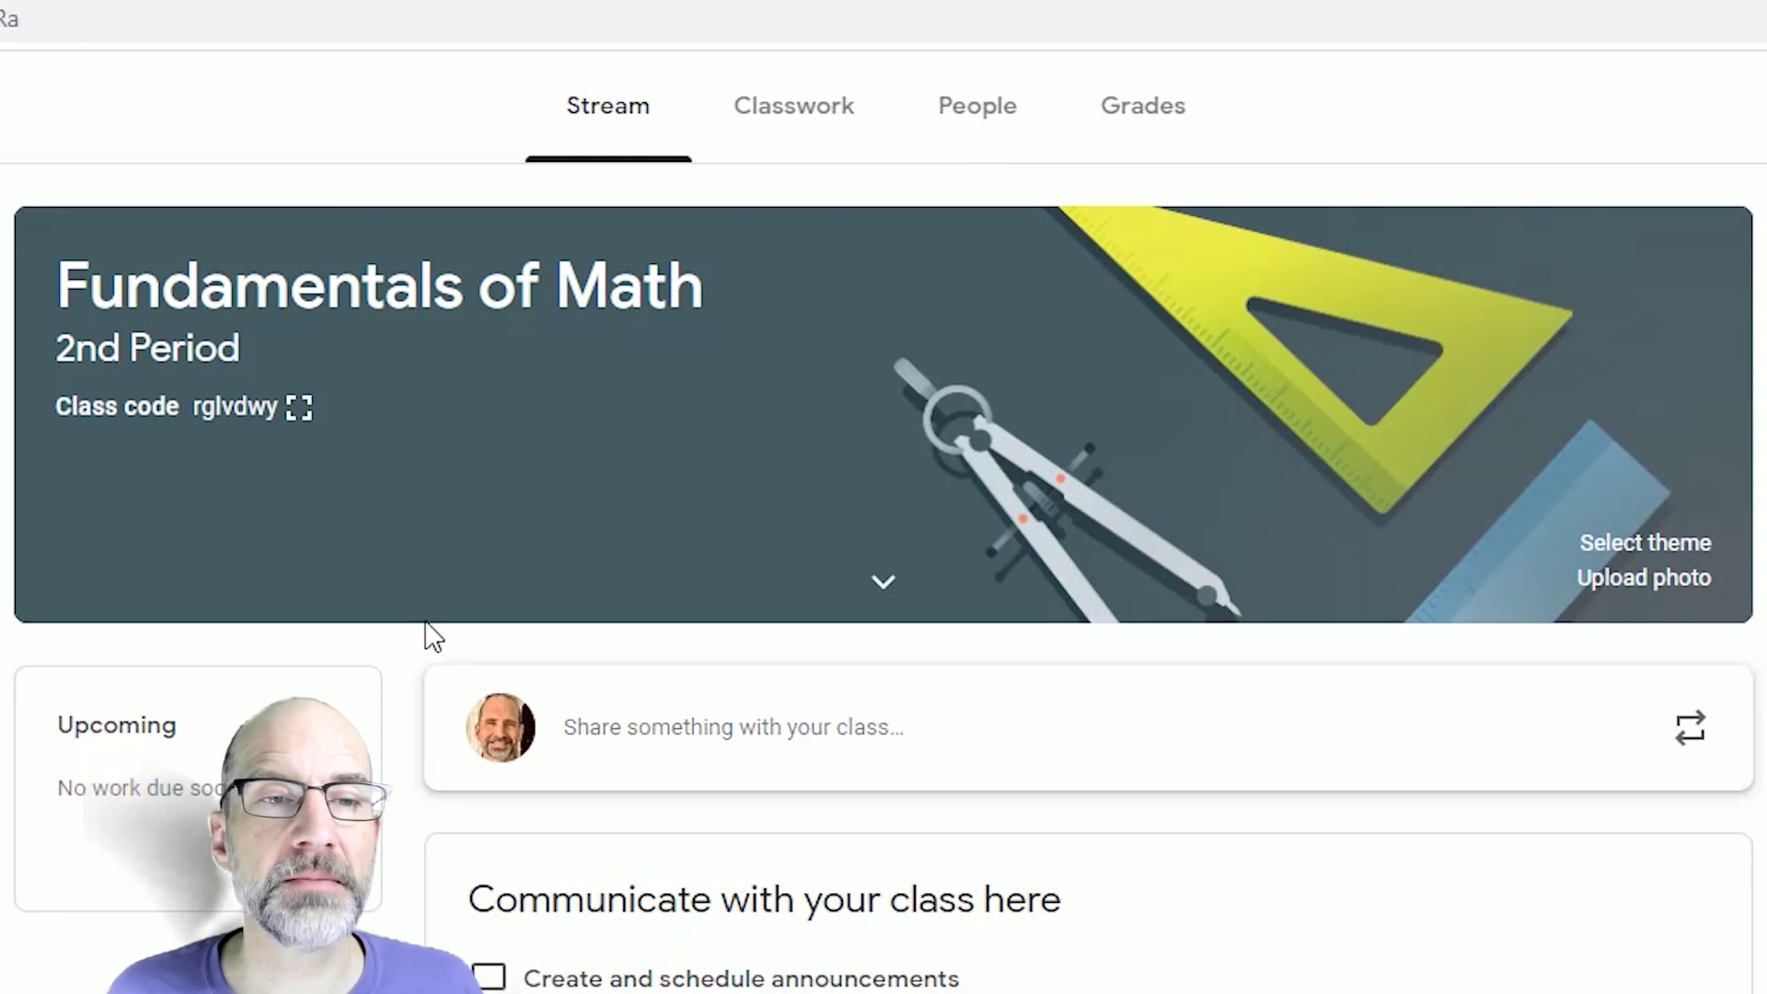
{"action": "left_click", "coordinate": [299, 409]}
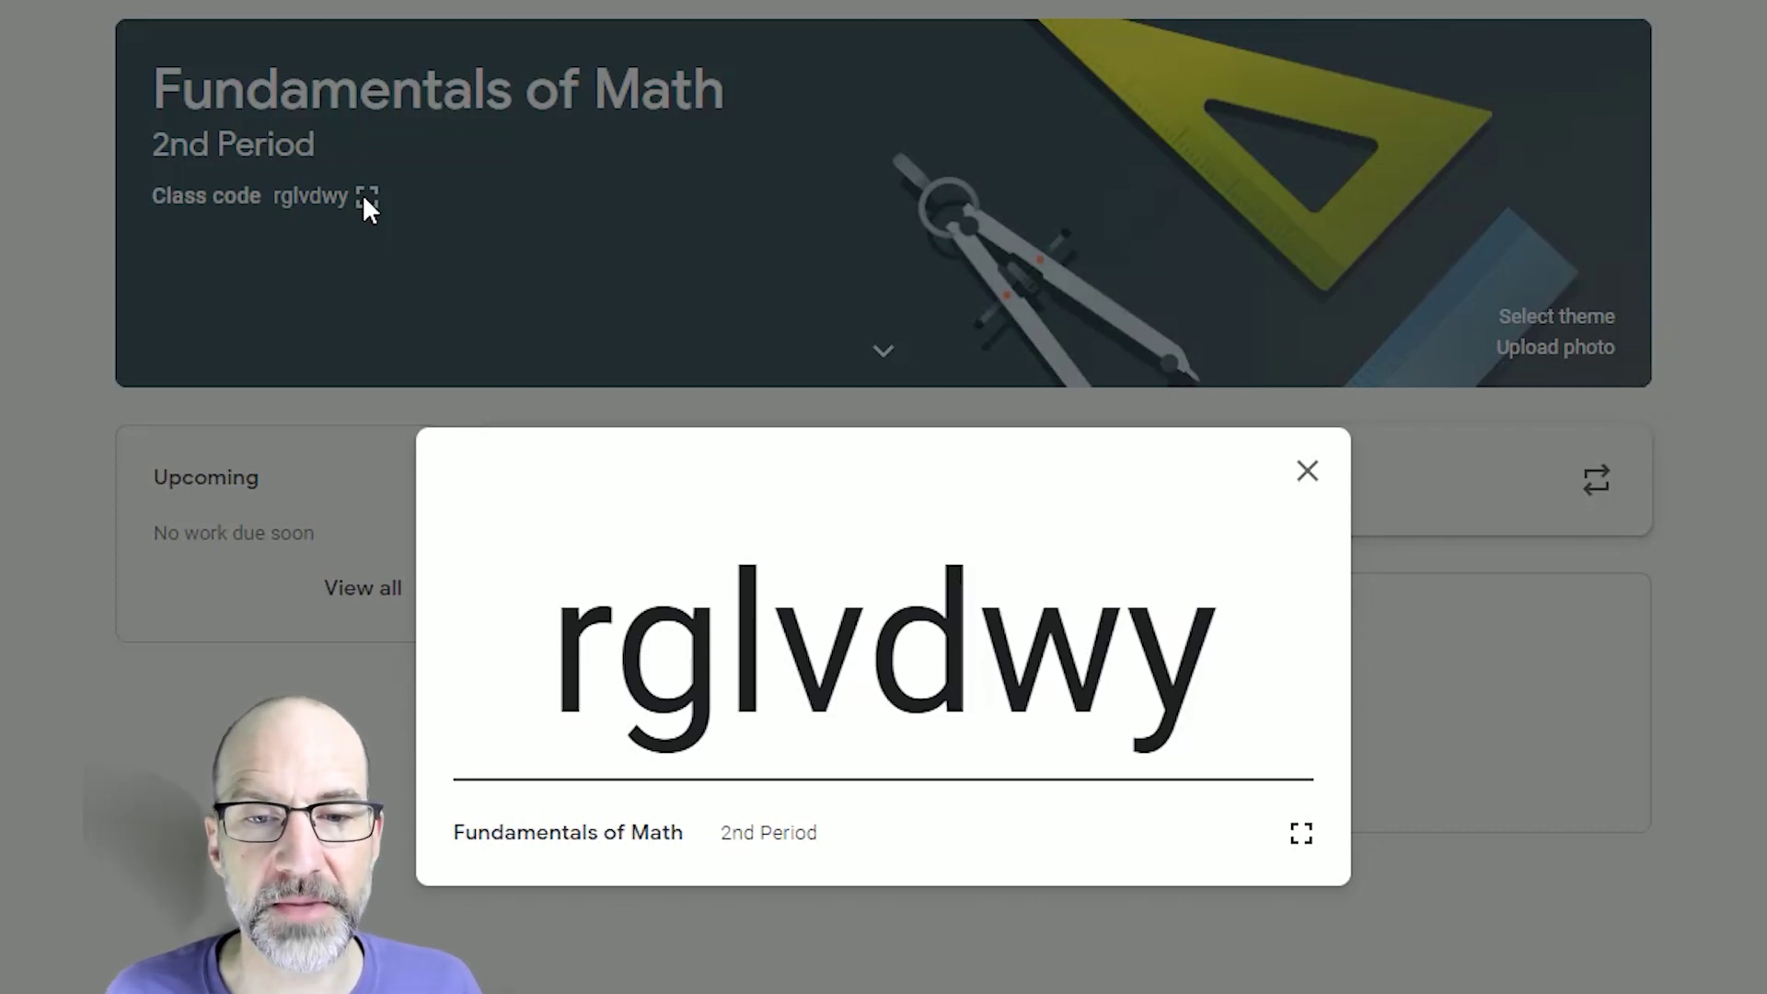
{"action": "double_click", "coordinate": [687, 618]}
{"action": "left_click", "coordinate": [740, 609]}
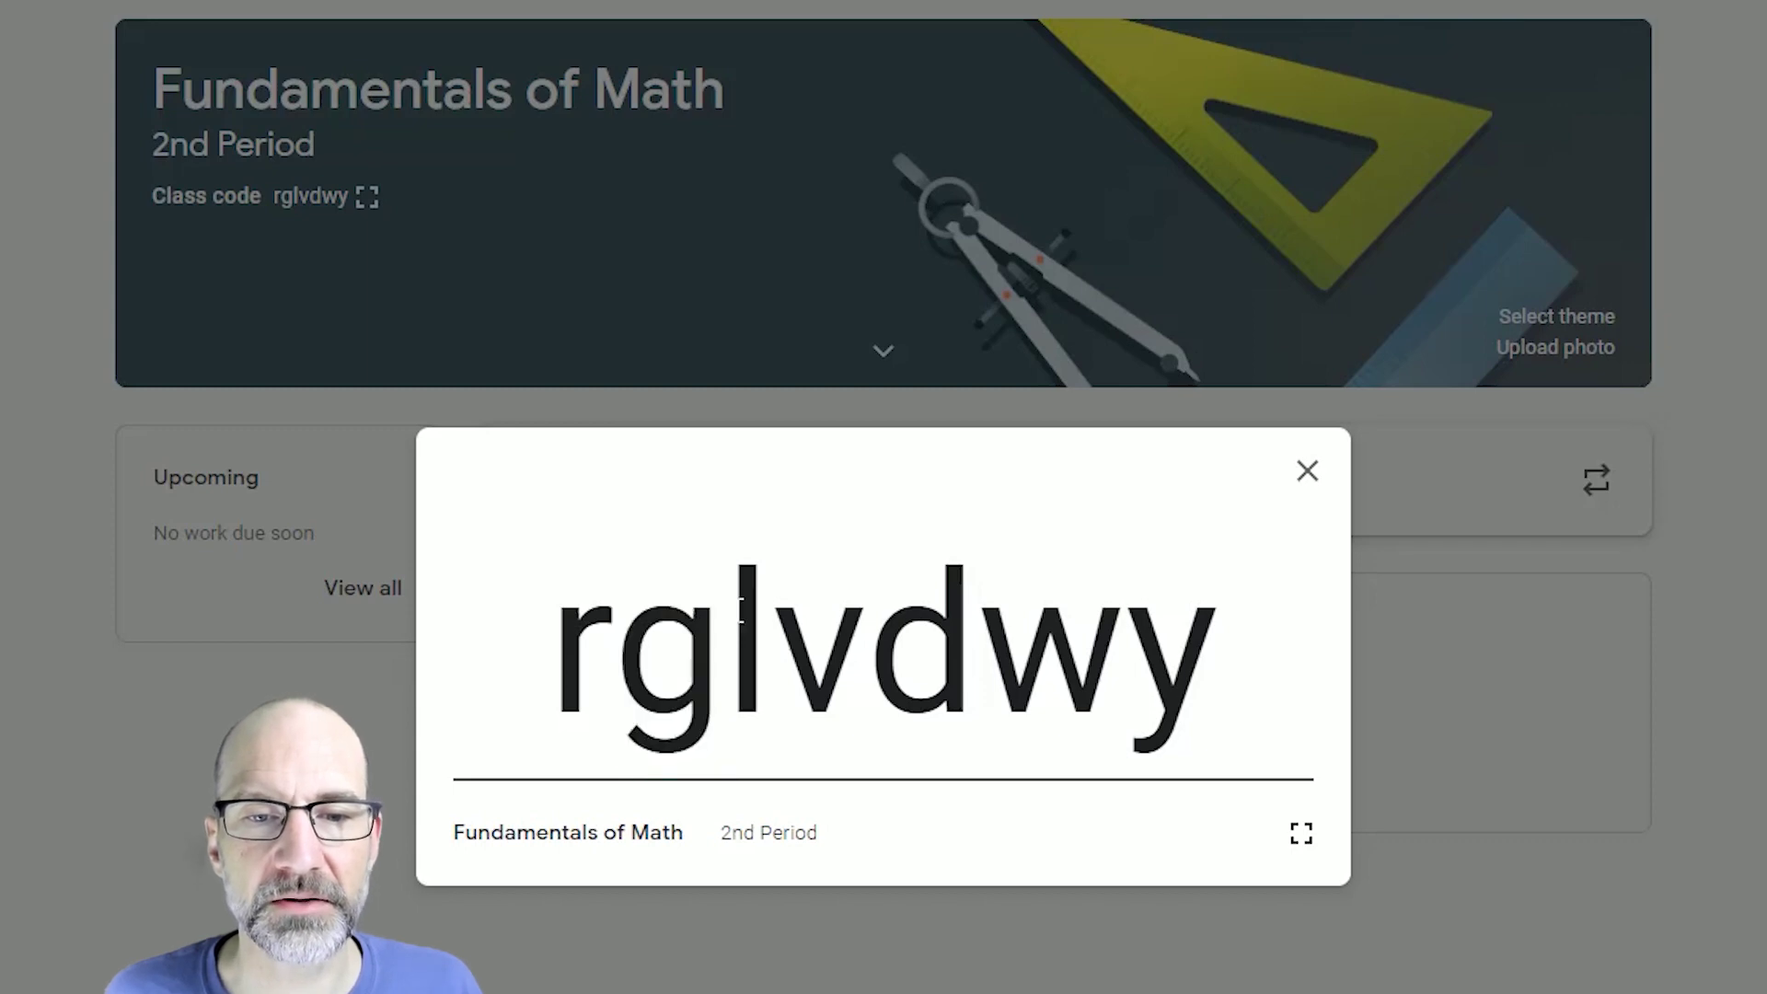
{"action": "double_click", "coordinate": [744, 611]}
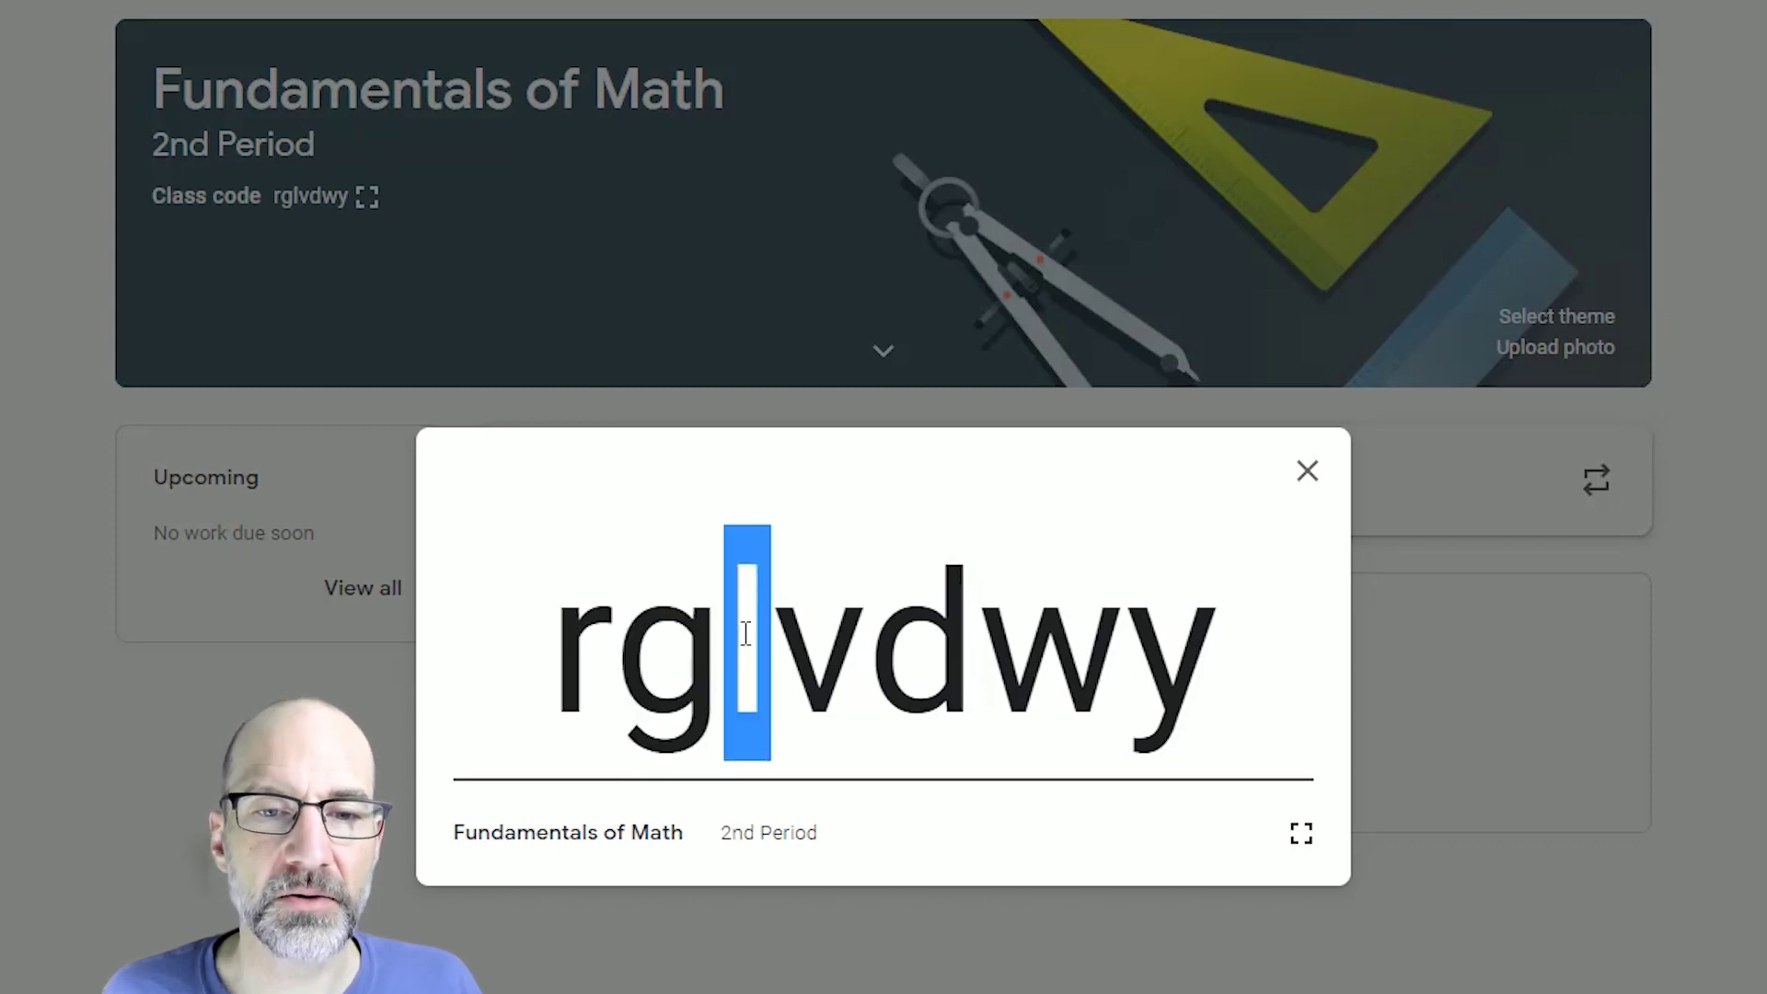
{"action": "left_click", "coordinate": [1307, 476]}
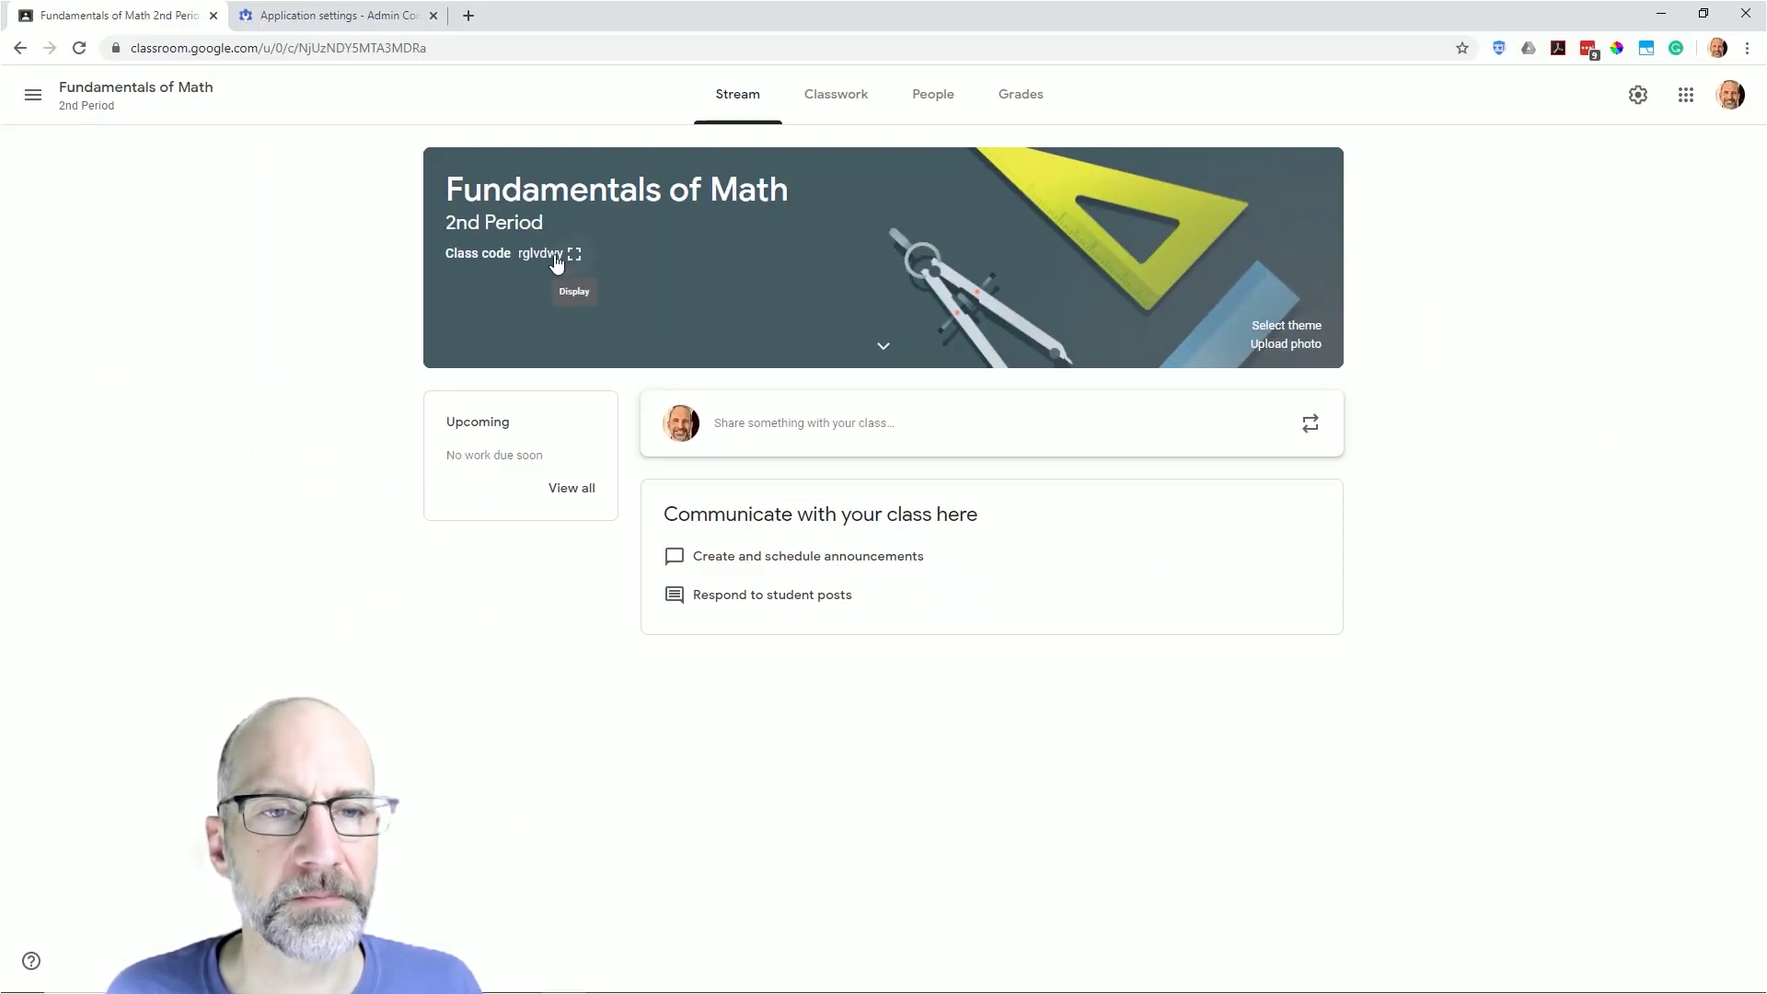
{"action": "left_click", "coordinate": [1639, 94]}
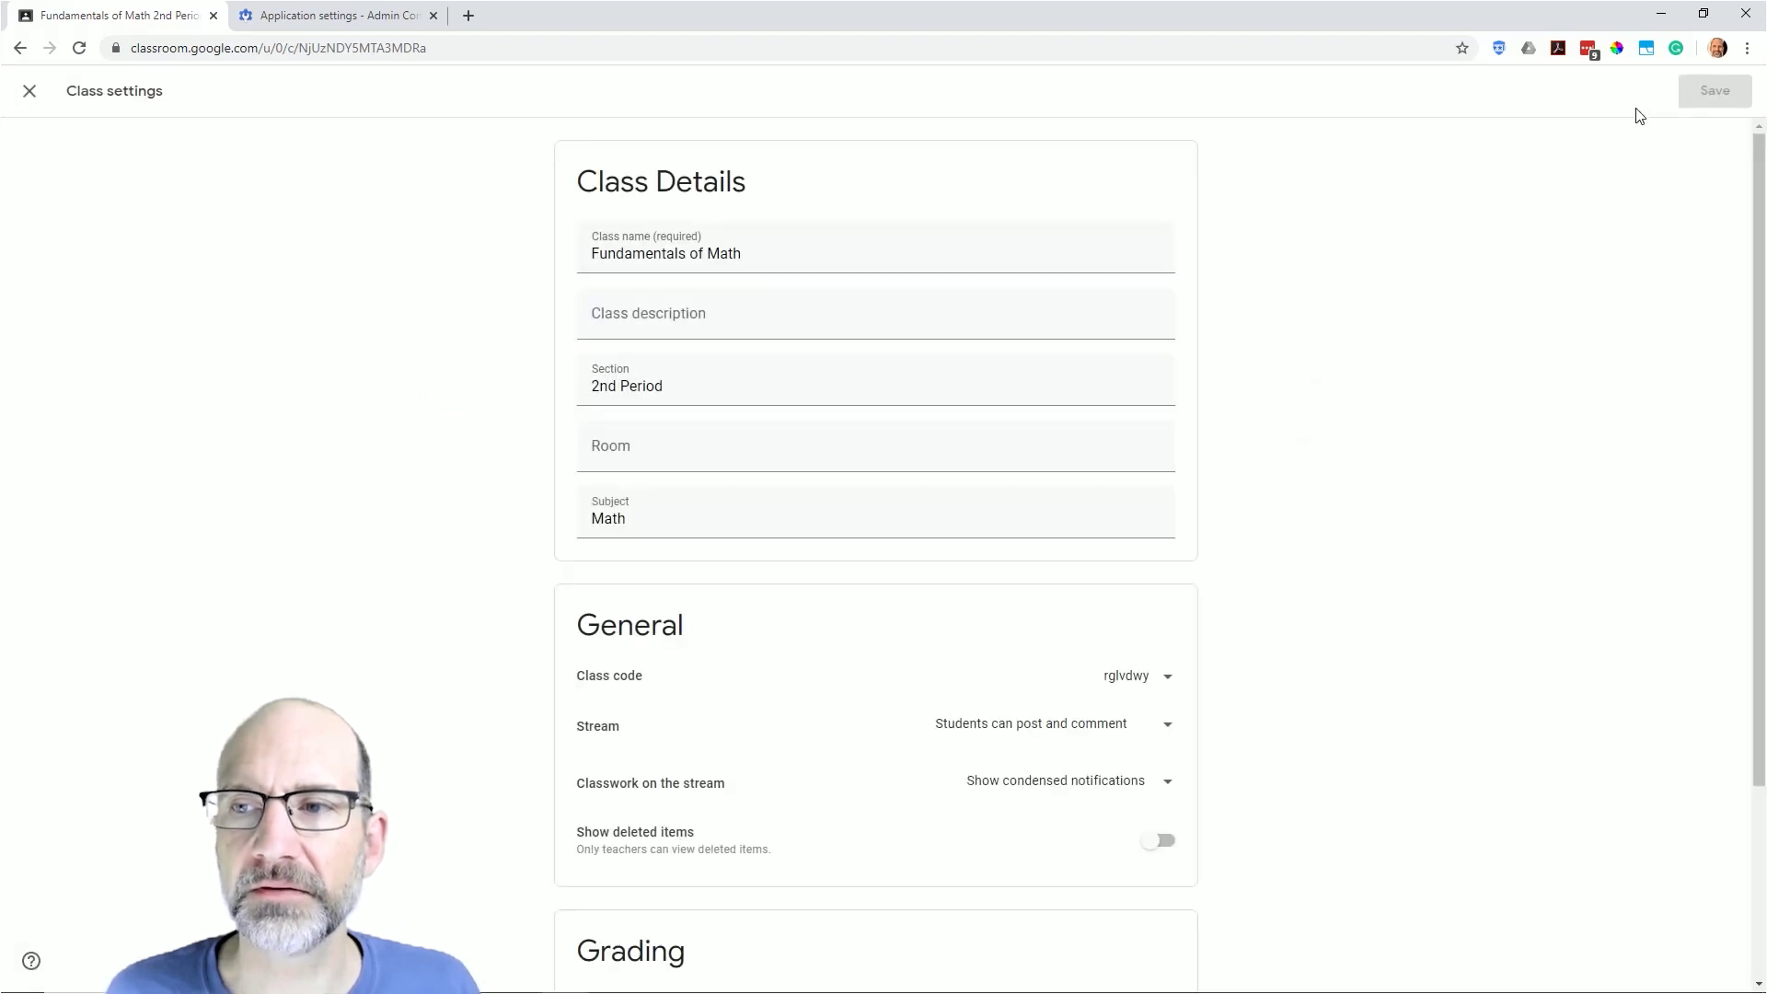
{"action": "left_click", "coordinate": [1153, 677]}
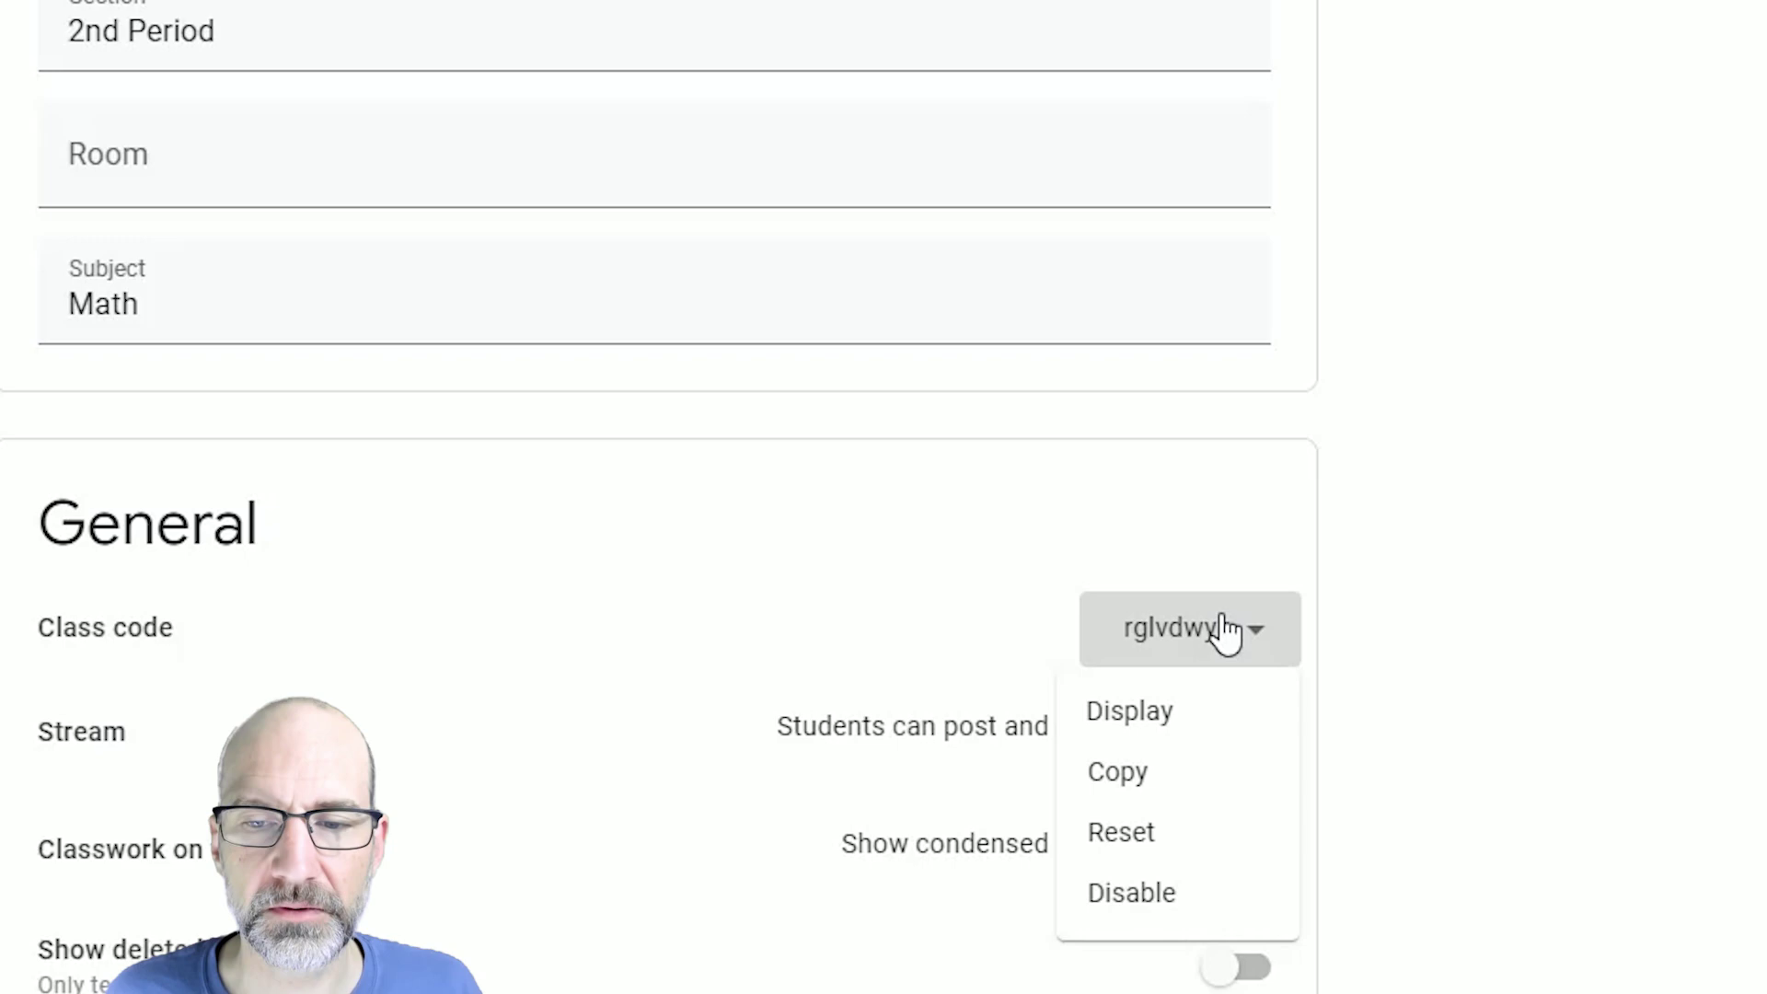
{"action": "left_click", "coordinate": [1133, 845]}
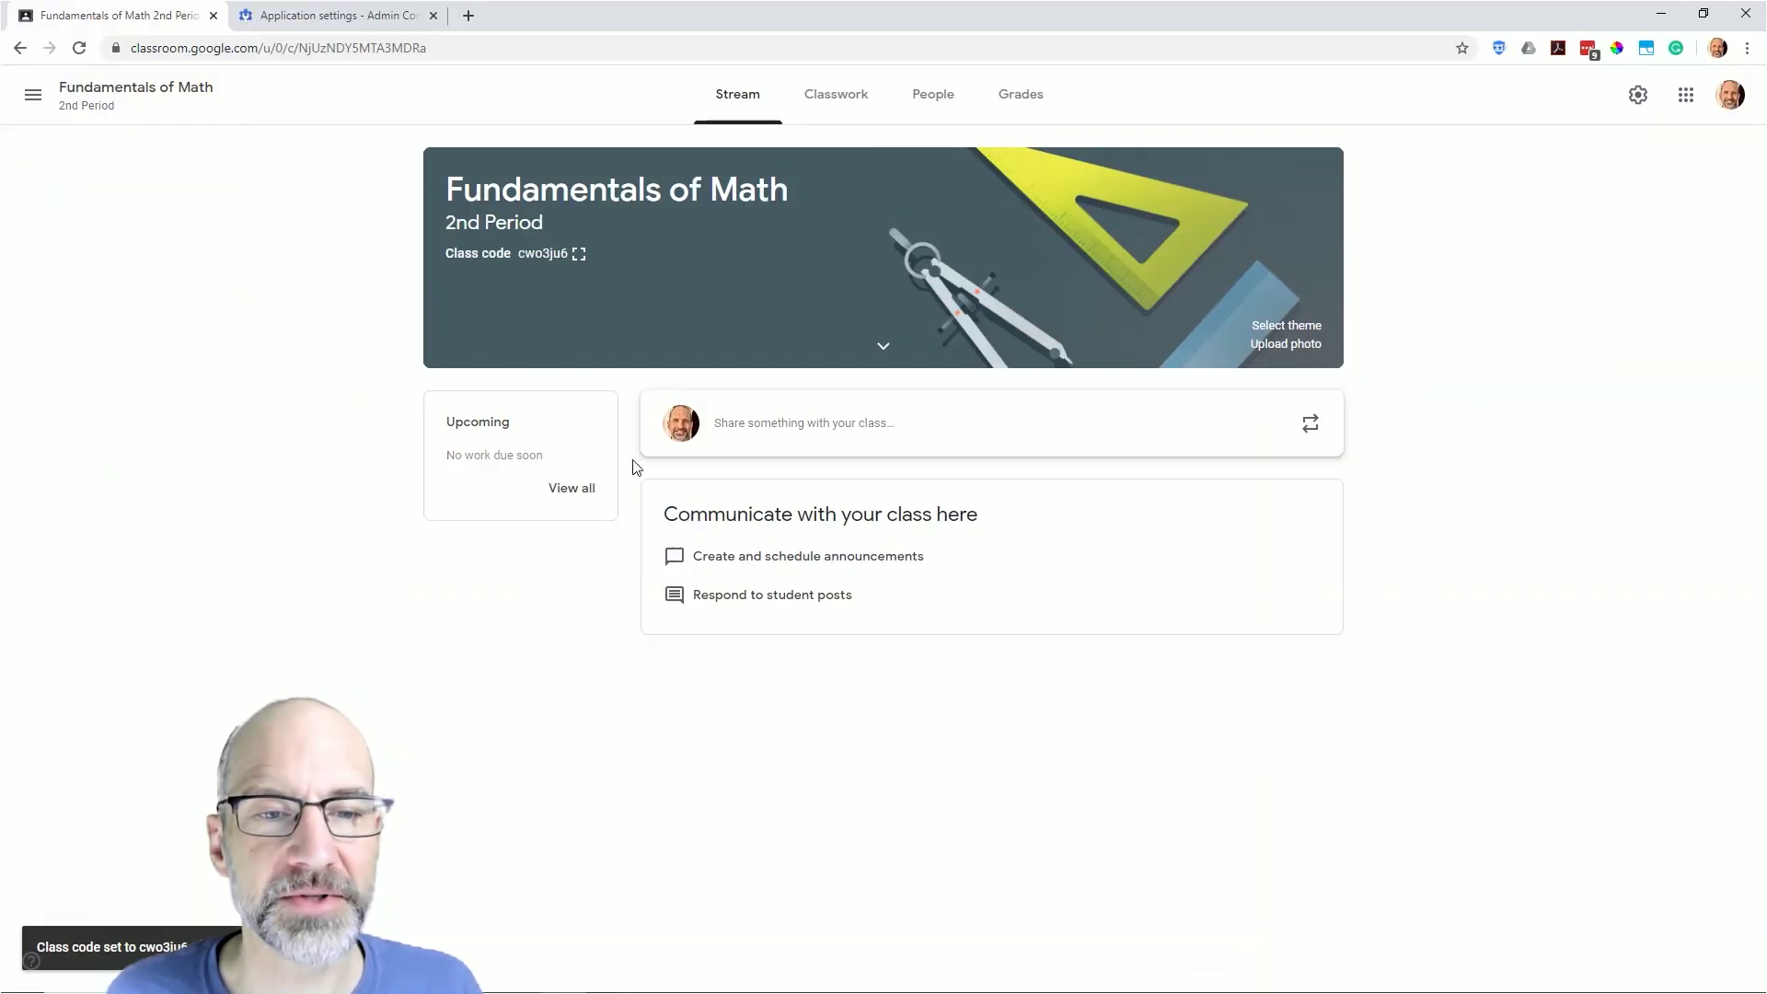
{"action": "left_click", "coordinate": [562, 257]}
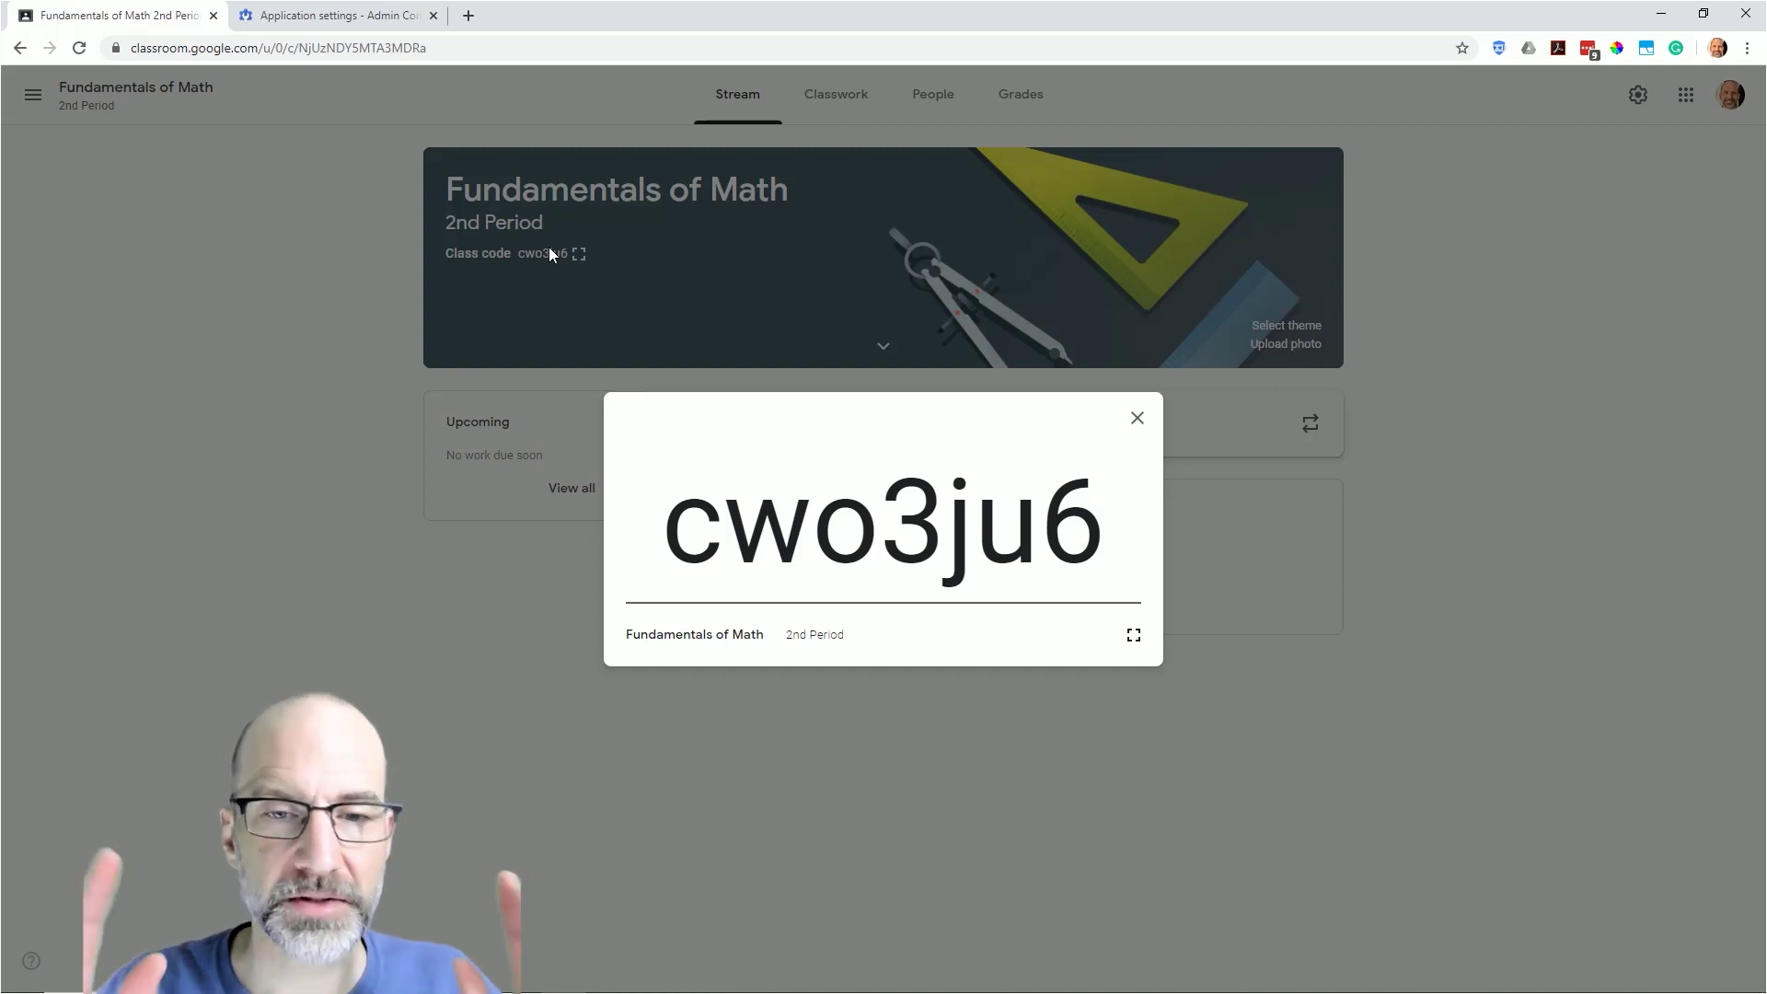
{"action": "key", "text": "super+Left"}
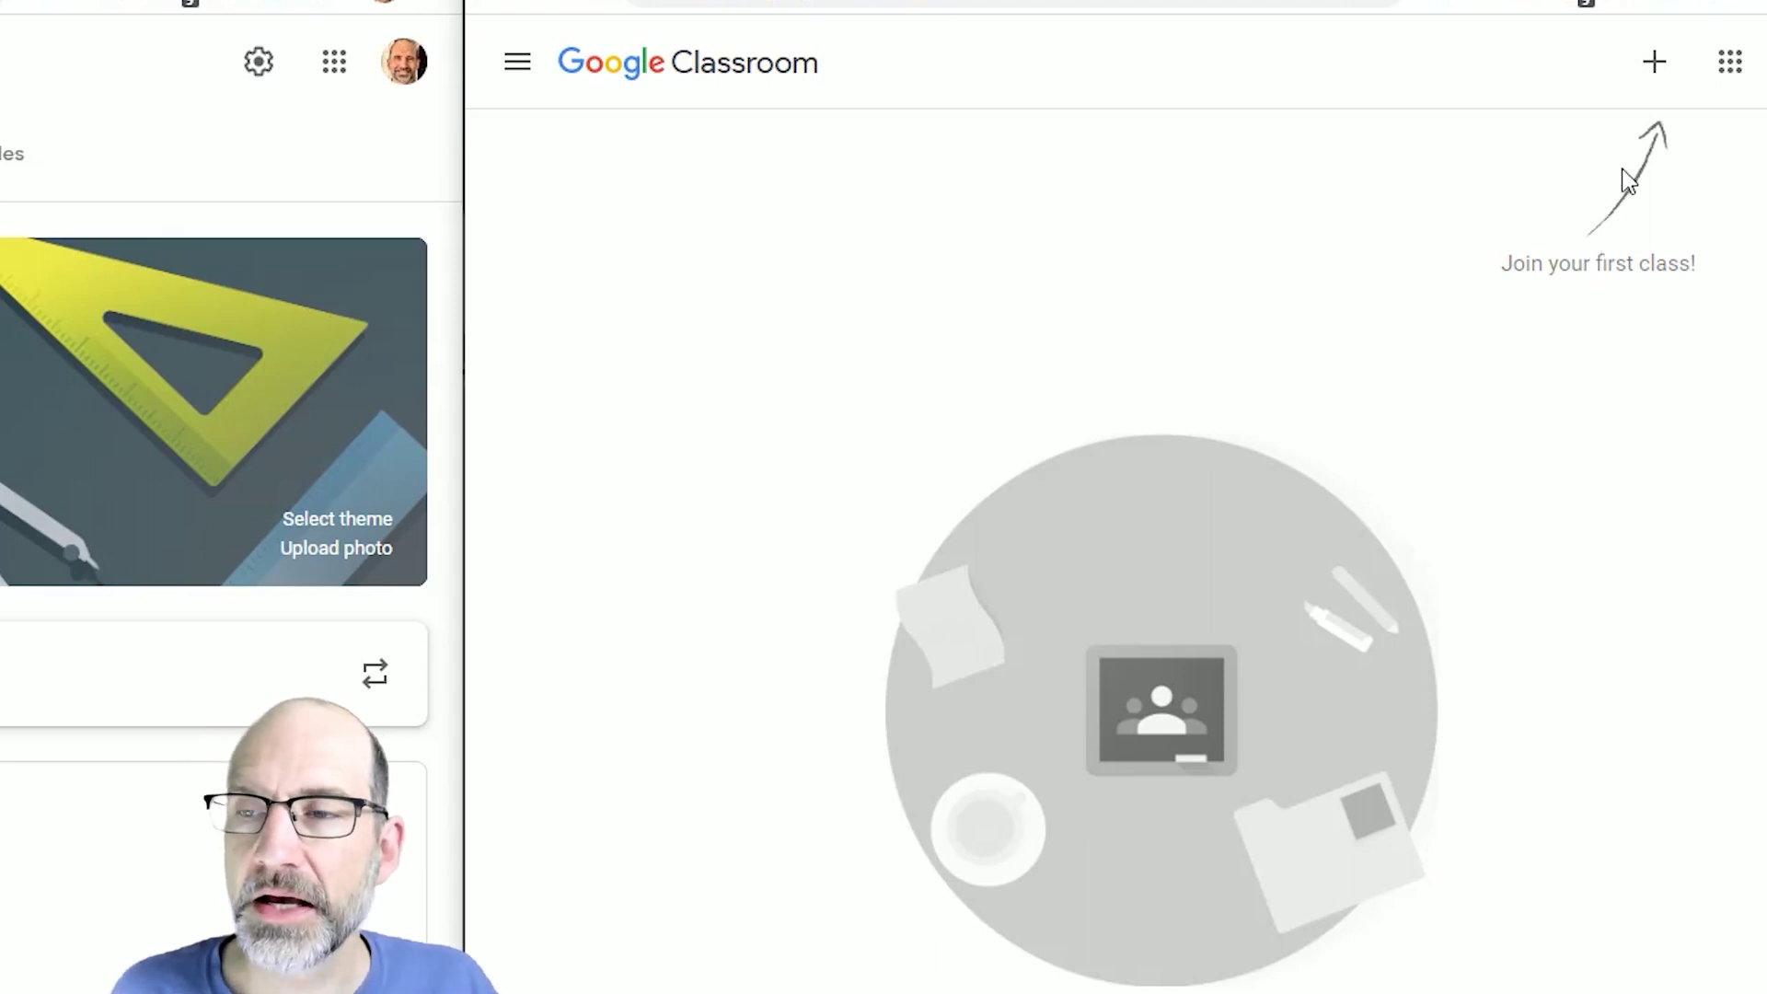
{"action": "left_click", "coordinate": [1655, 69]}
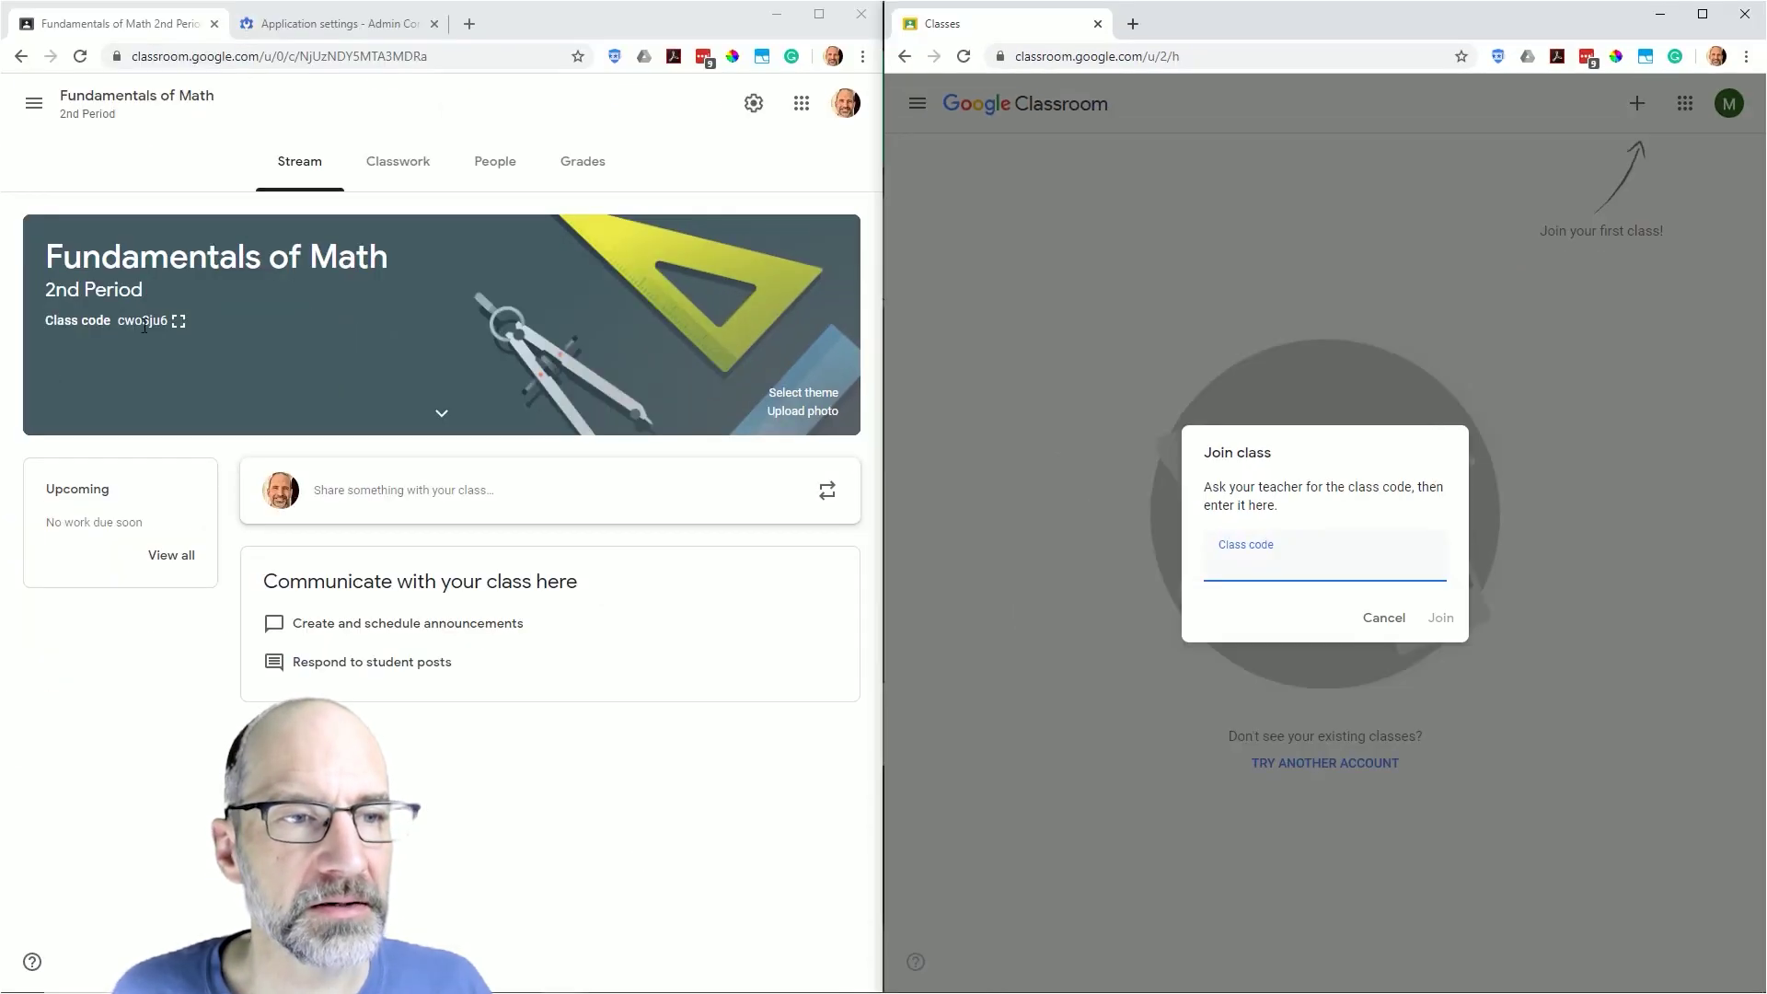
{"action": "left_click", "coordinate": [149, 324]}
{"action": "left_click", "coordinate": [158, 325]}
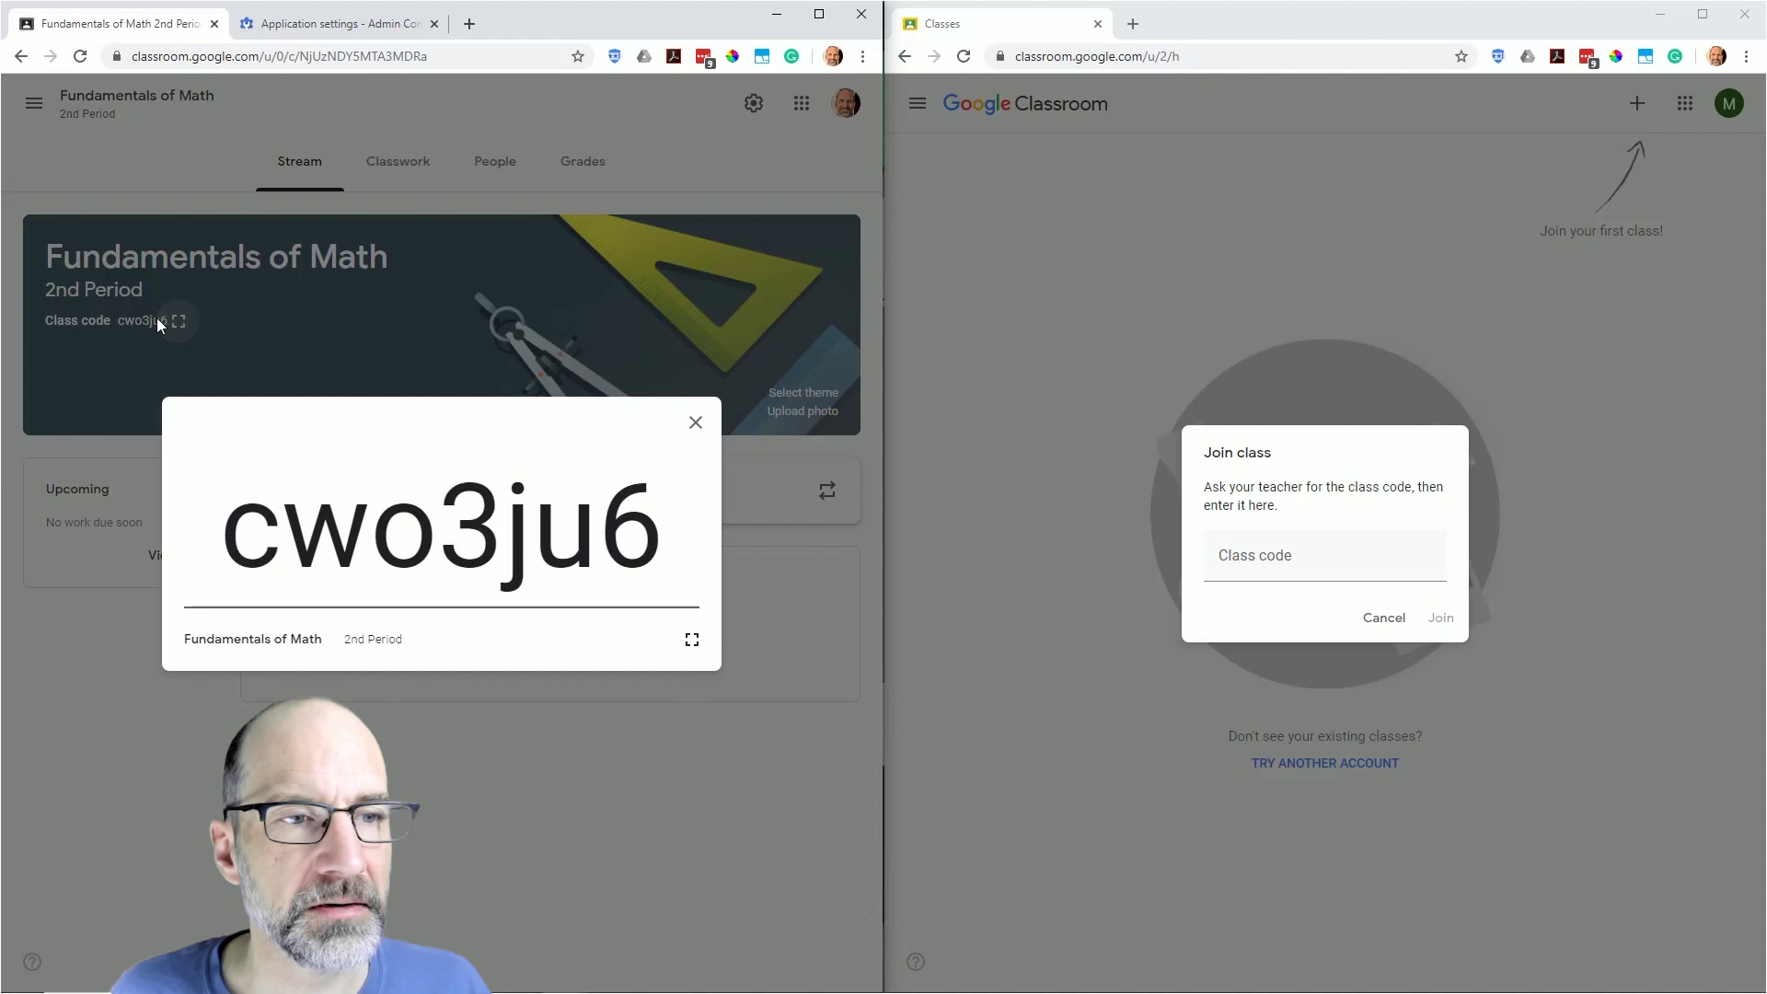
{"action": "left_click", "coordinate": [1249, 560]}
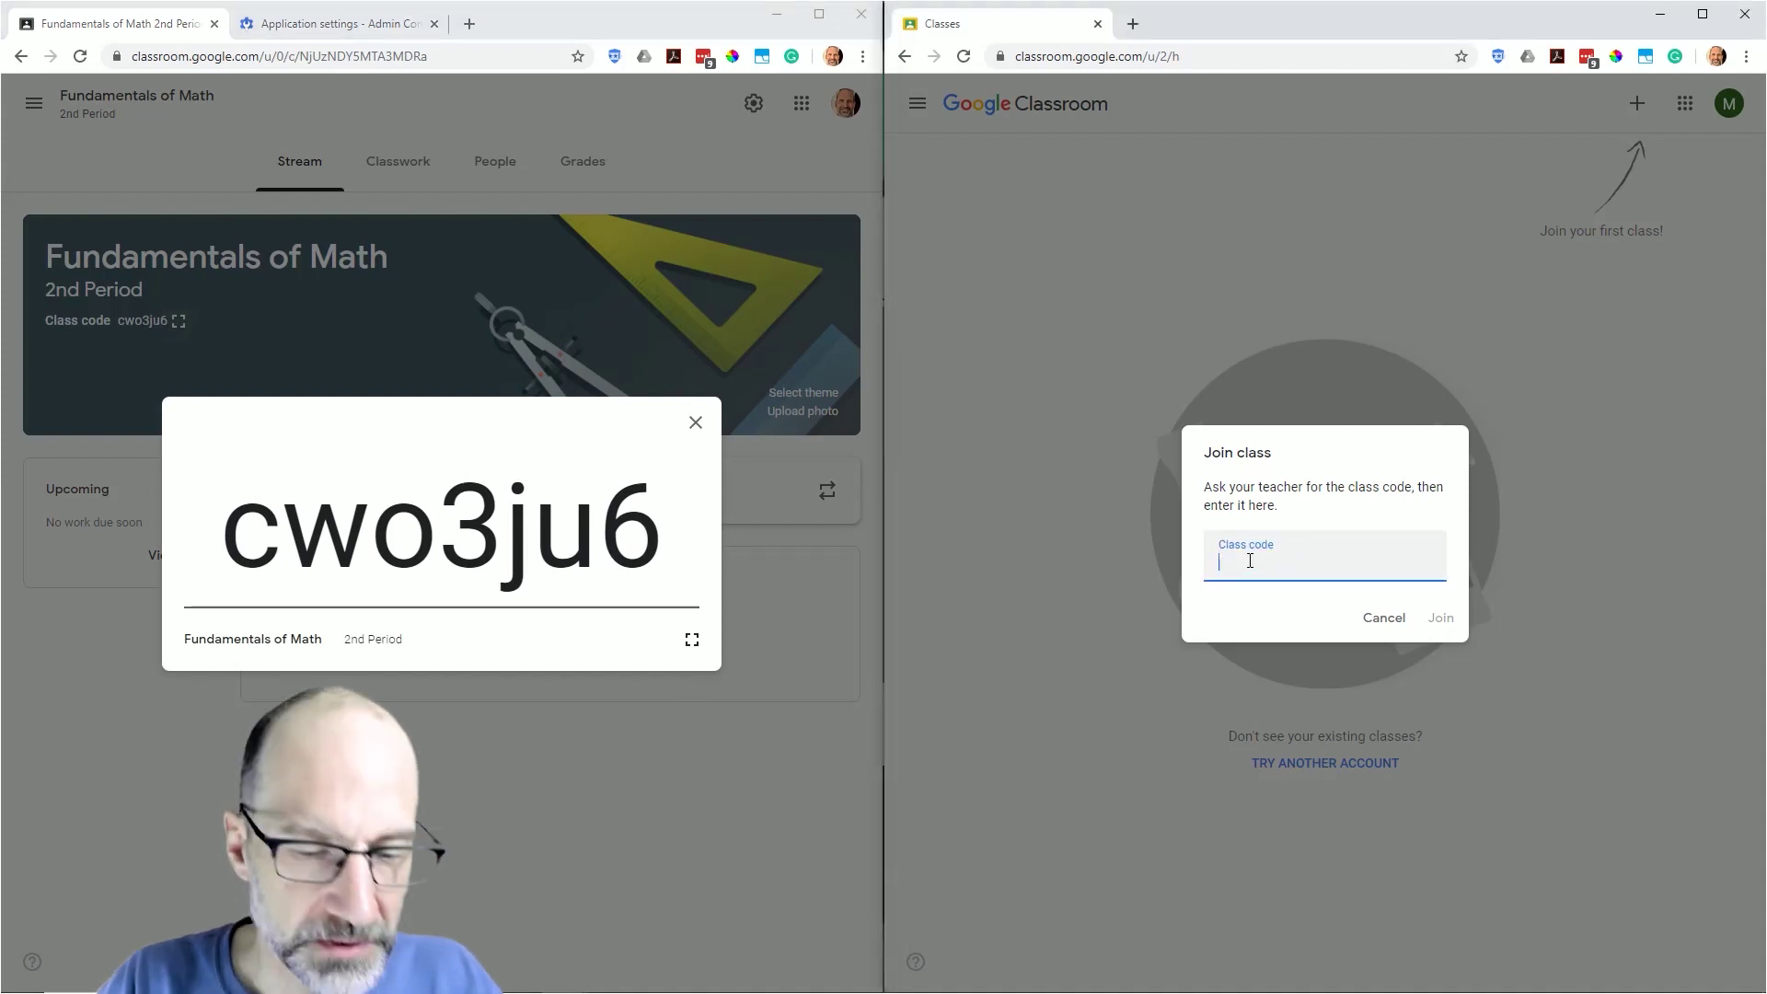
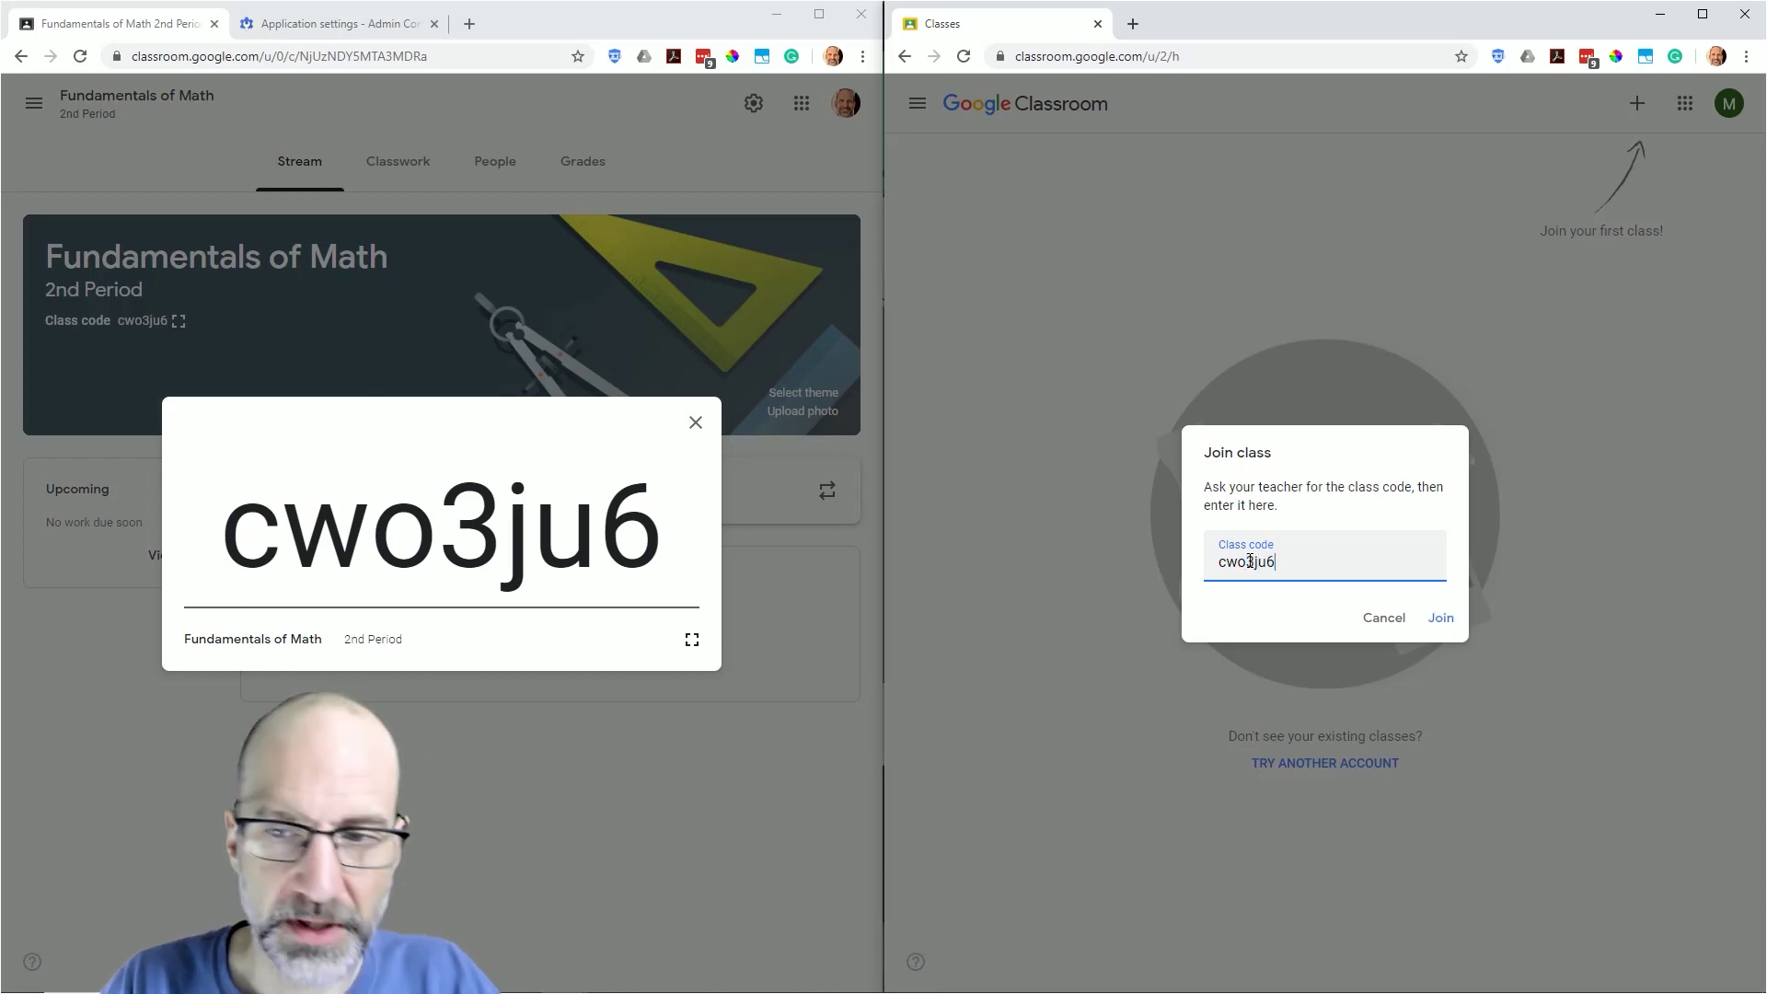
{"action": "left_click", "coordinate": [1439, 621]}
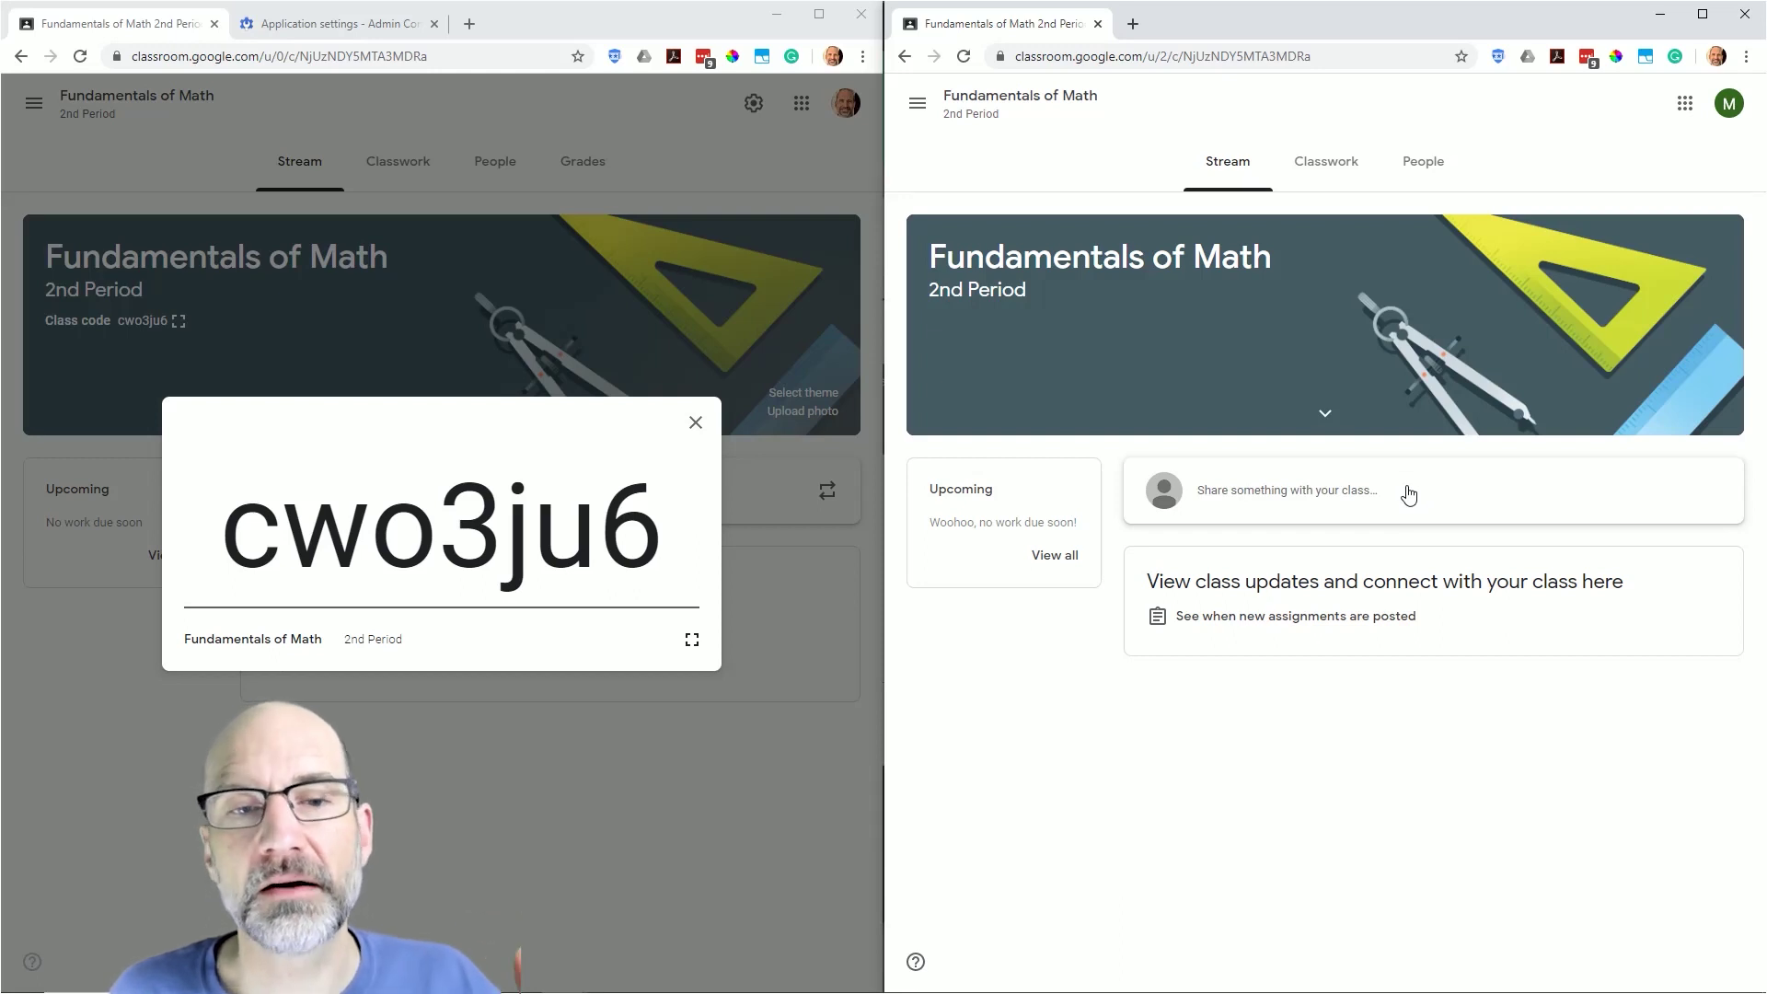
Step: Close the enlarged code, reload the People roster, and dismiss the student progress tip
{"action": "left_click", "coordinate": [698, 424]}
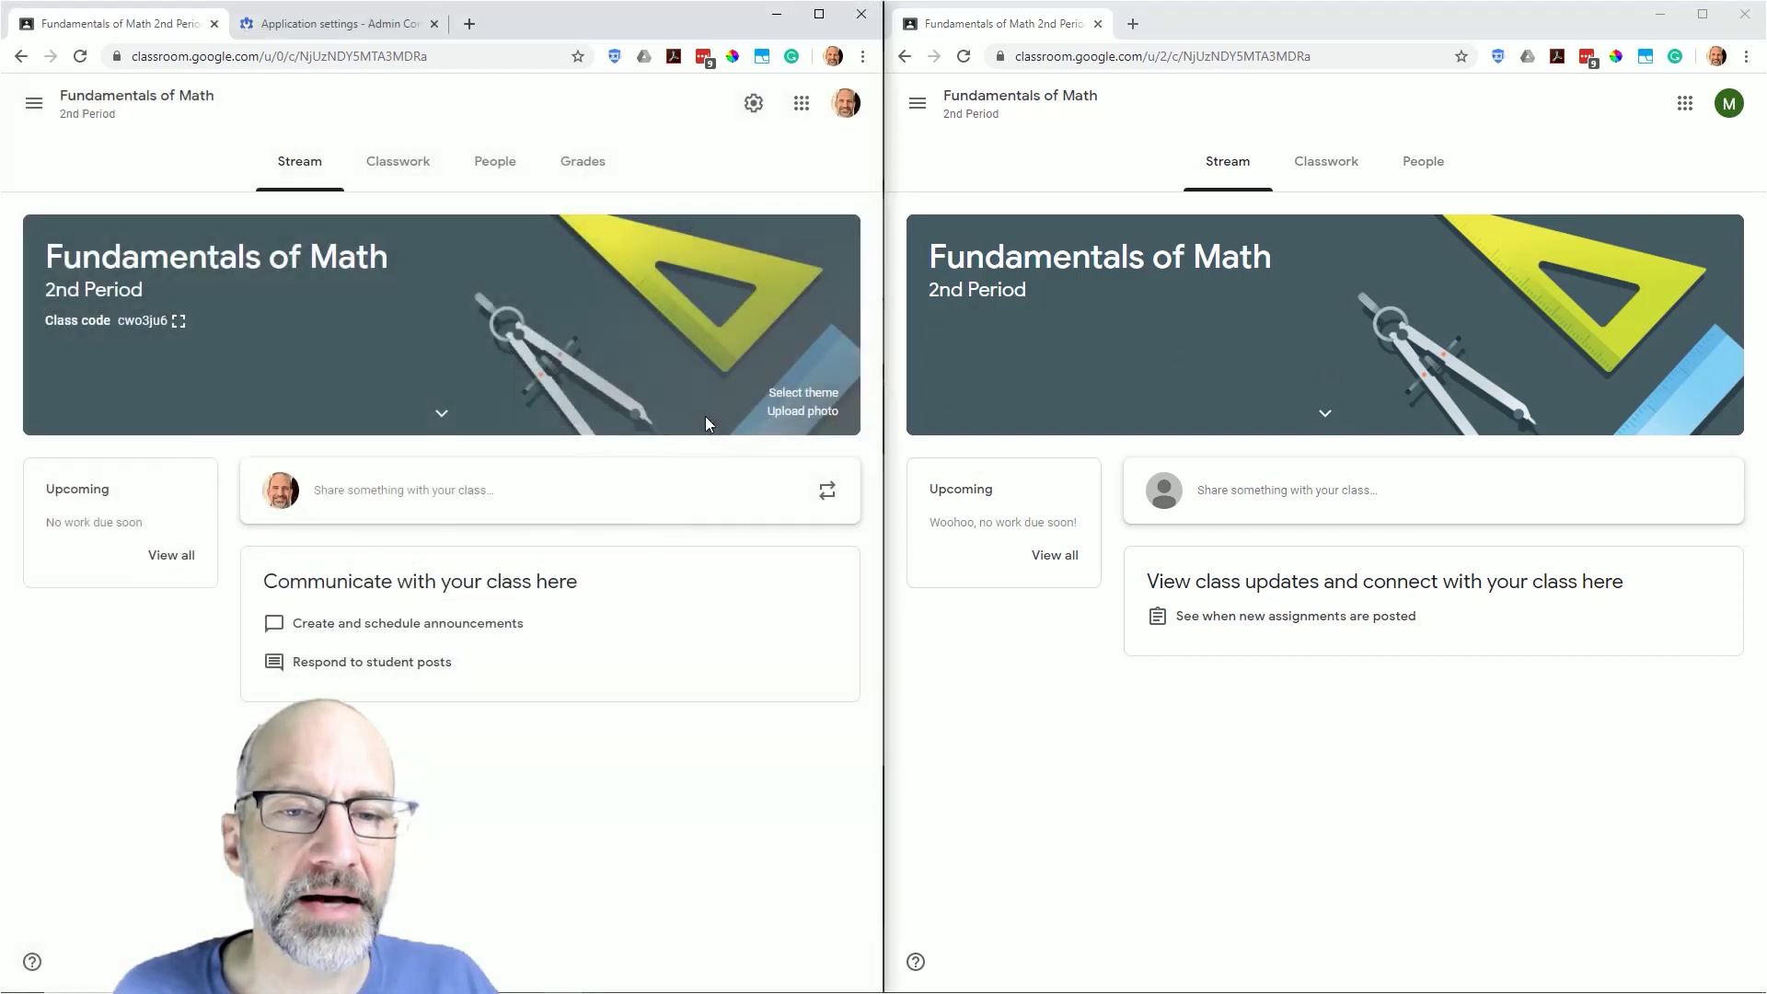
{"action": "left_click", "coordinate": [469, 169]}
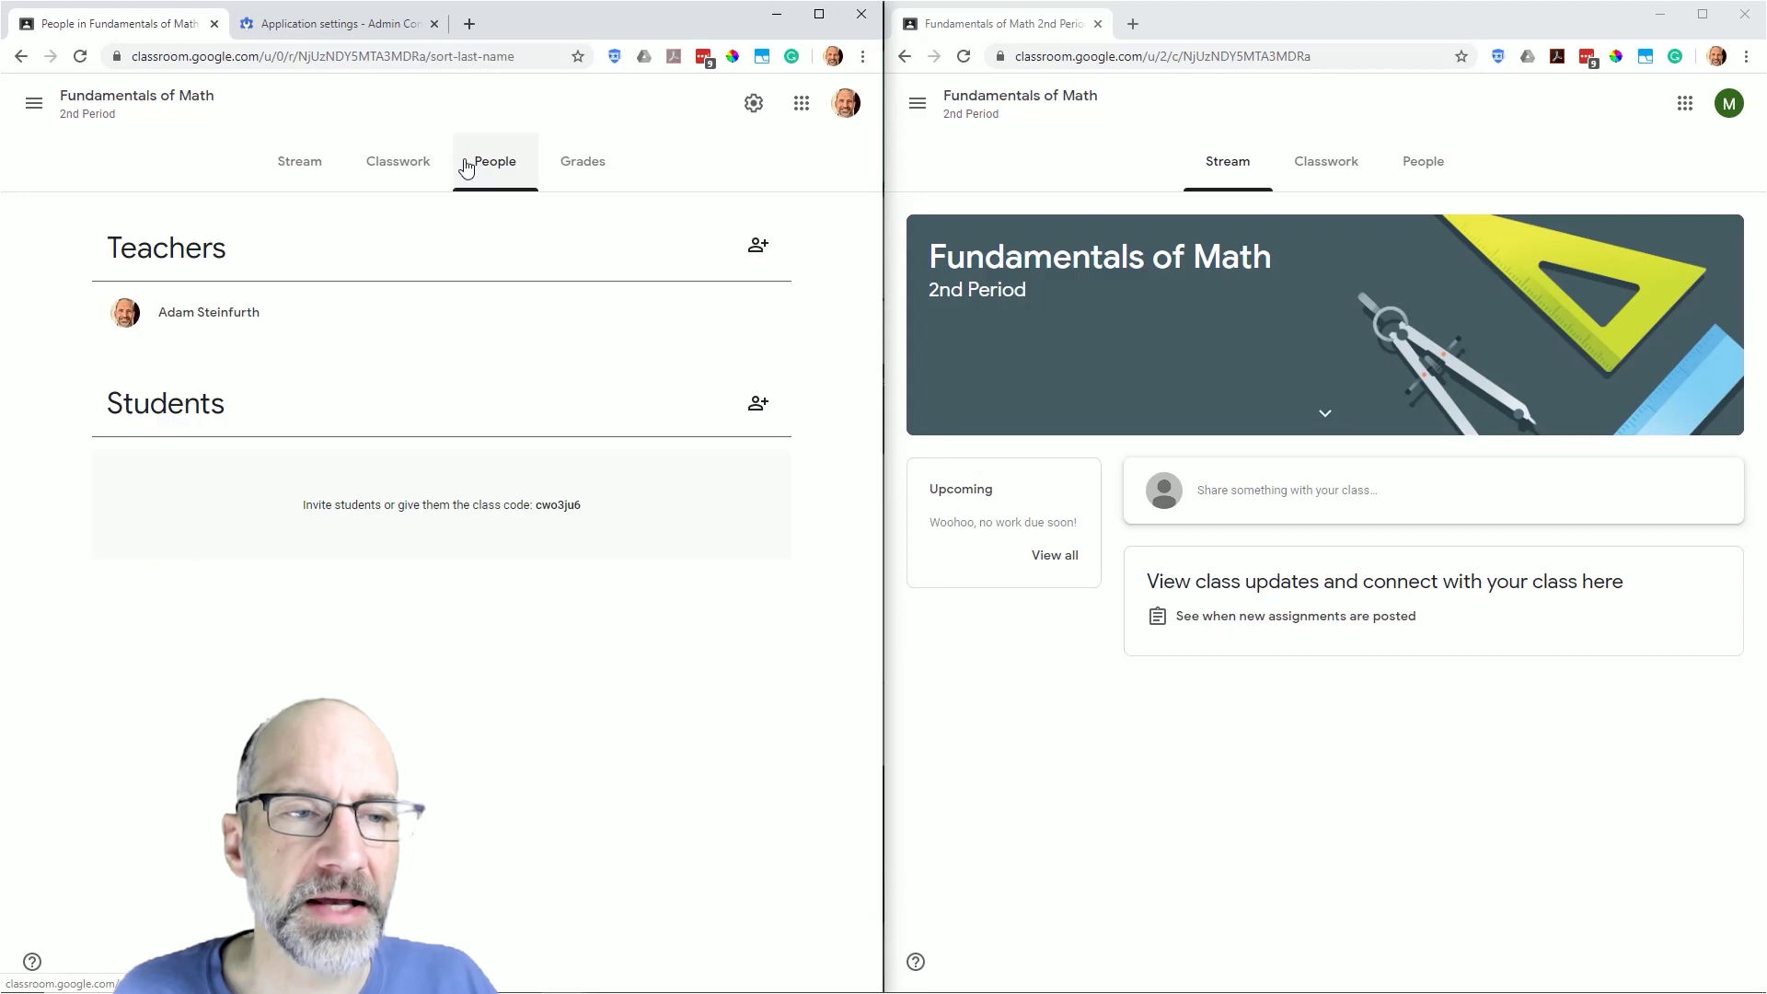
{"action": "left_click", "coordinate": [80, 59]}
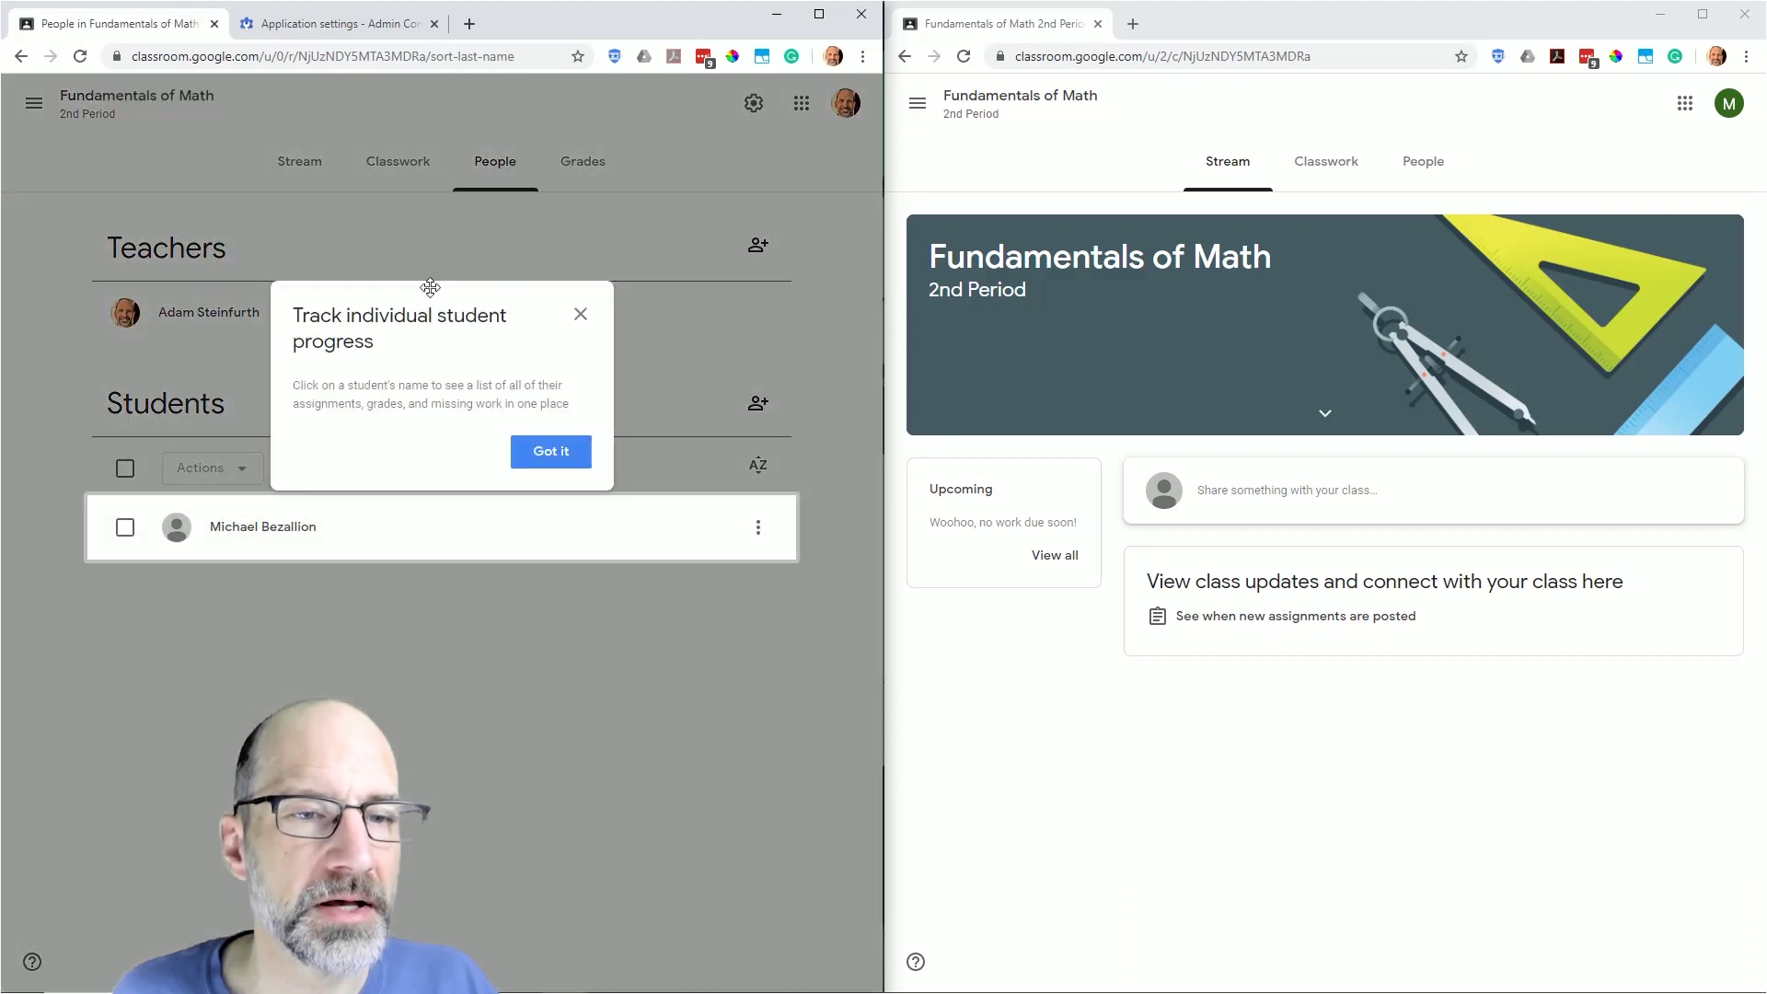
{"action": "left_click", "coordinate": [555, 445]}
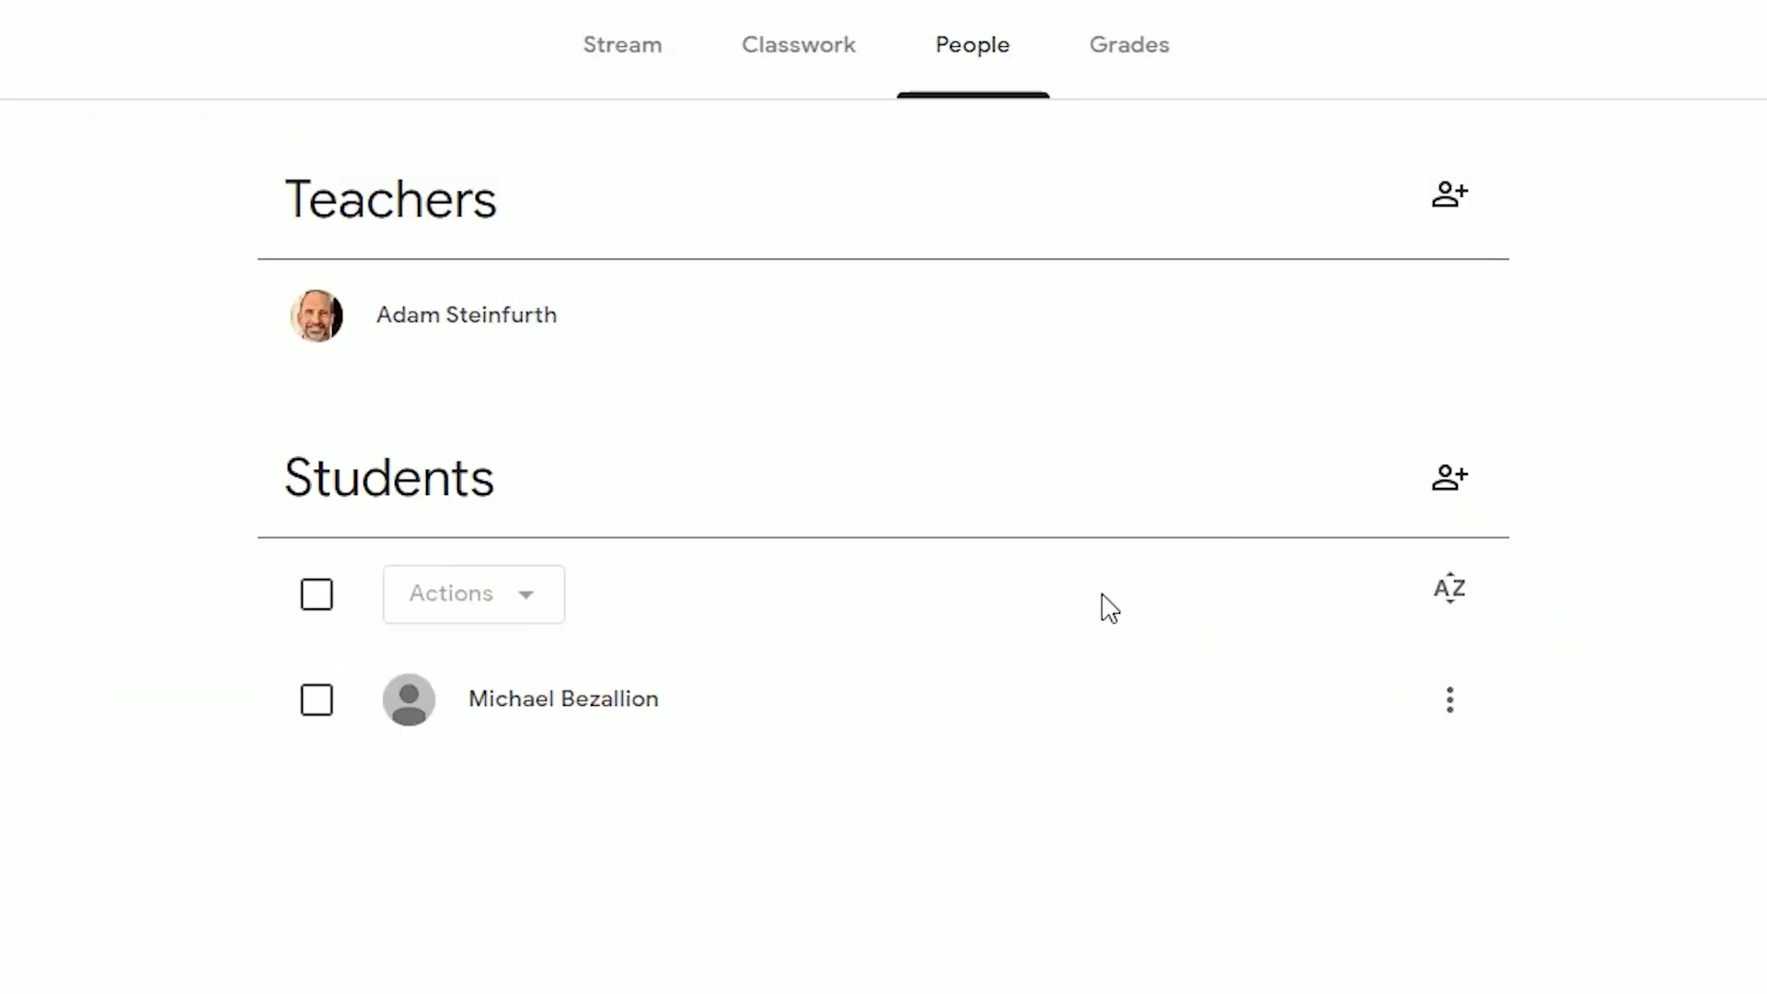
Step: Remove the joined student from the Fundamentals of Math roster via Actions > Remove
{"action": "left_click", "coordinate": [316, 700]}
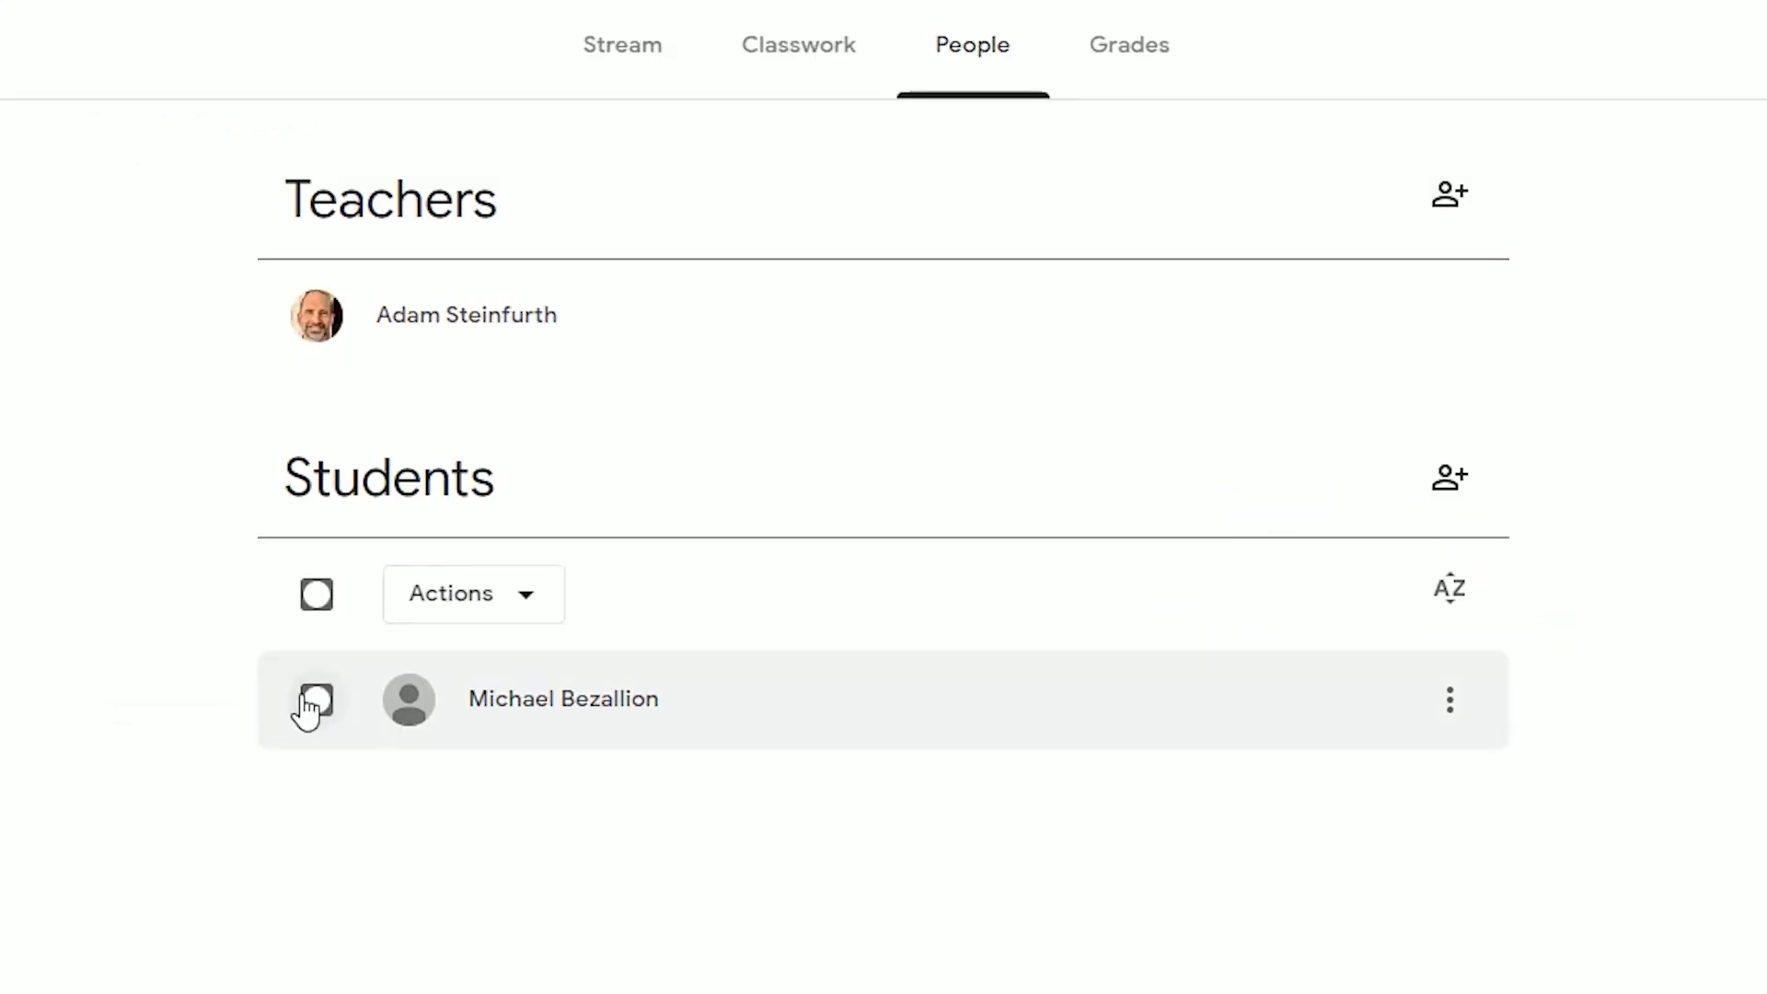
{"action": "left_click", "coordinate": [479, 597]}
{"action": "left_click", "coordinate": [489, 751]}
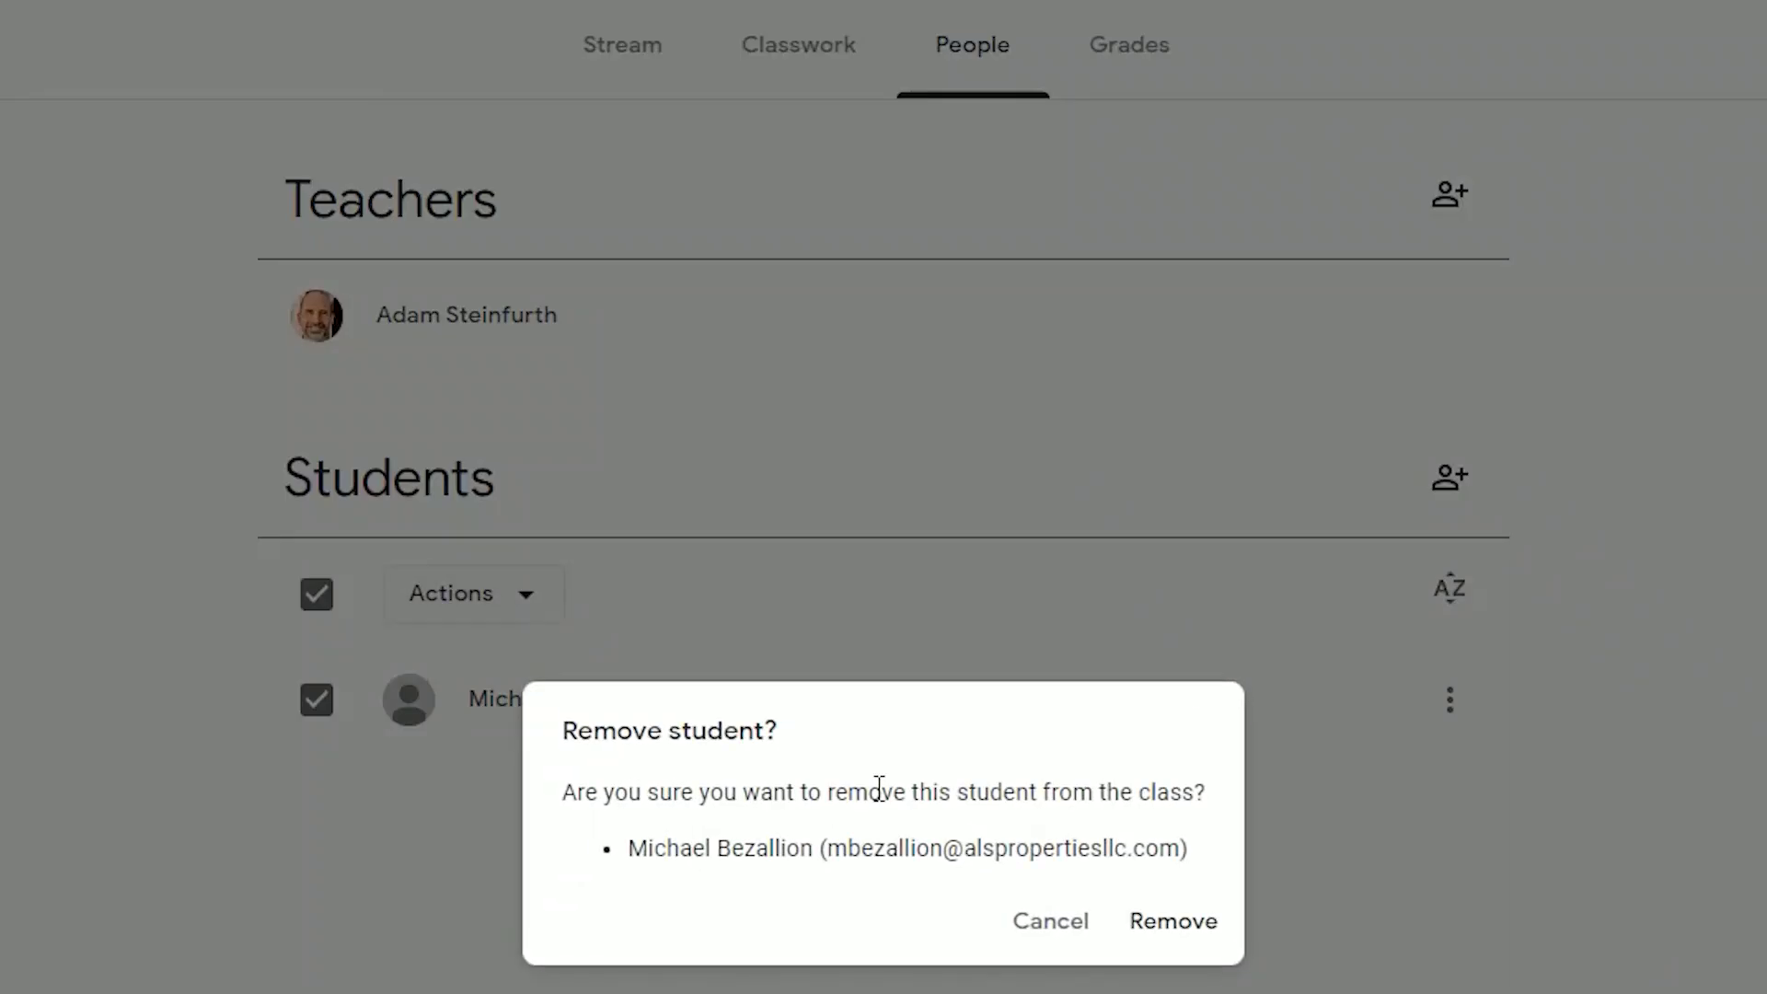
{"action": "left_click", "coordinate": [1204, 941]}
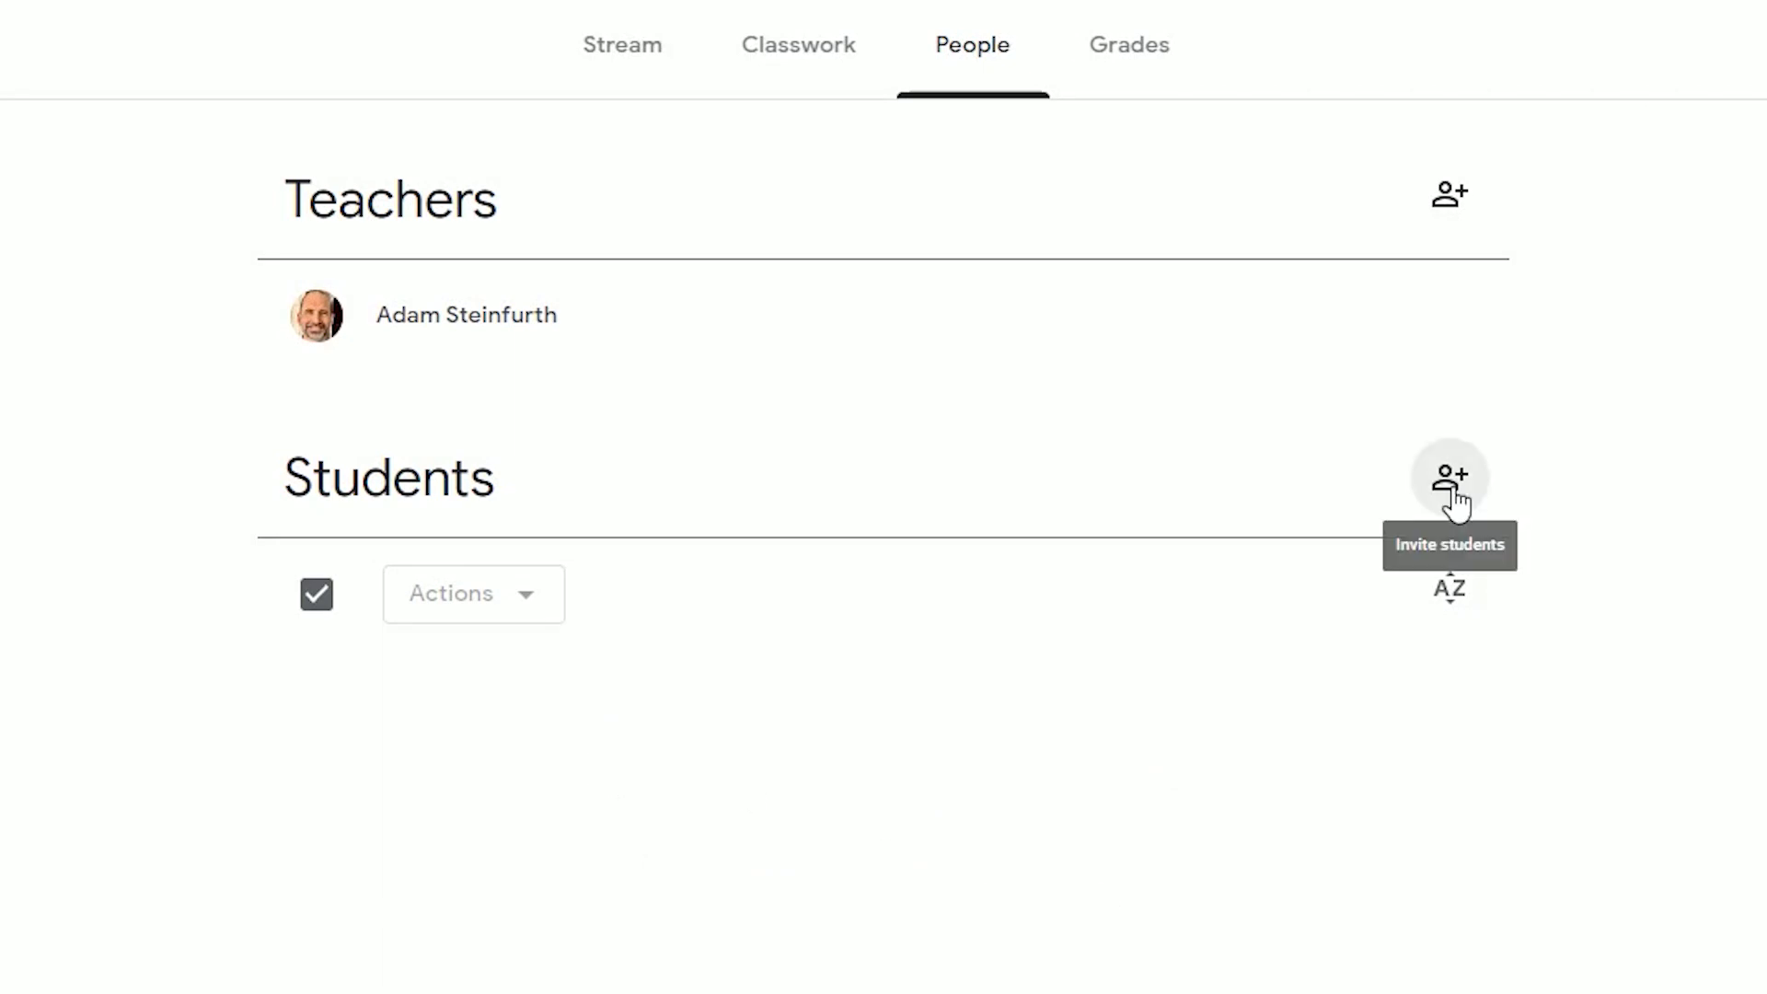
{"action": "left_click", "coordinate": [1450, 480]}
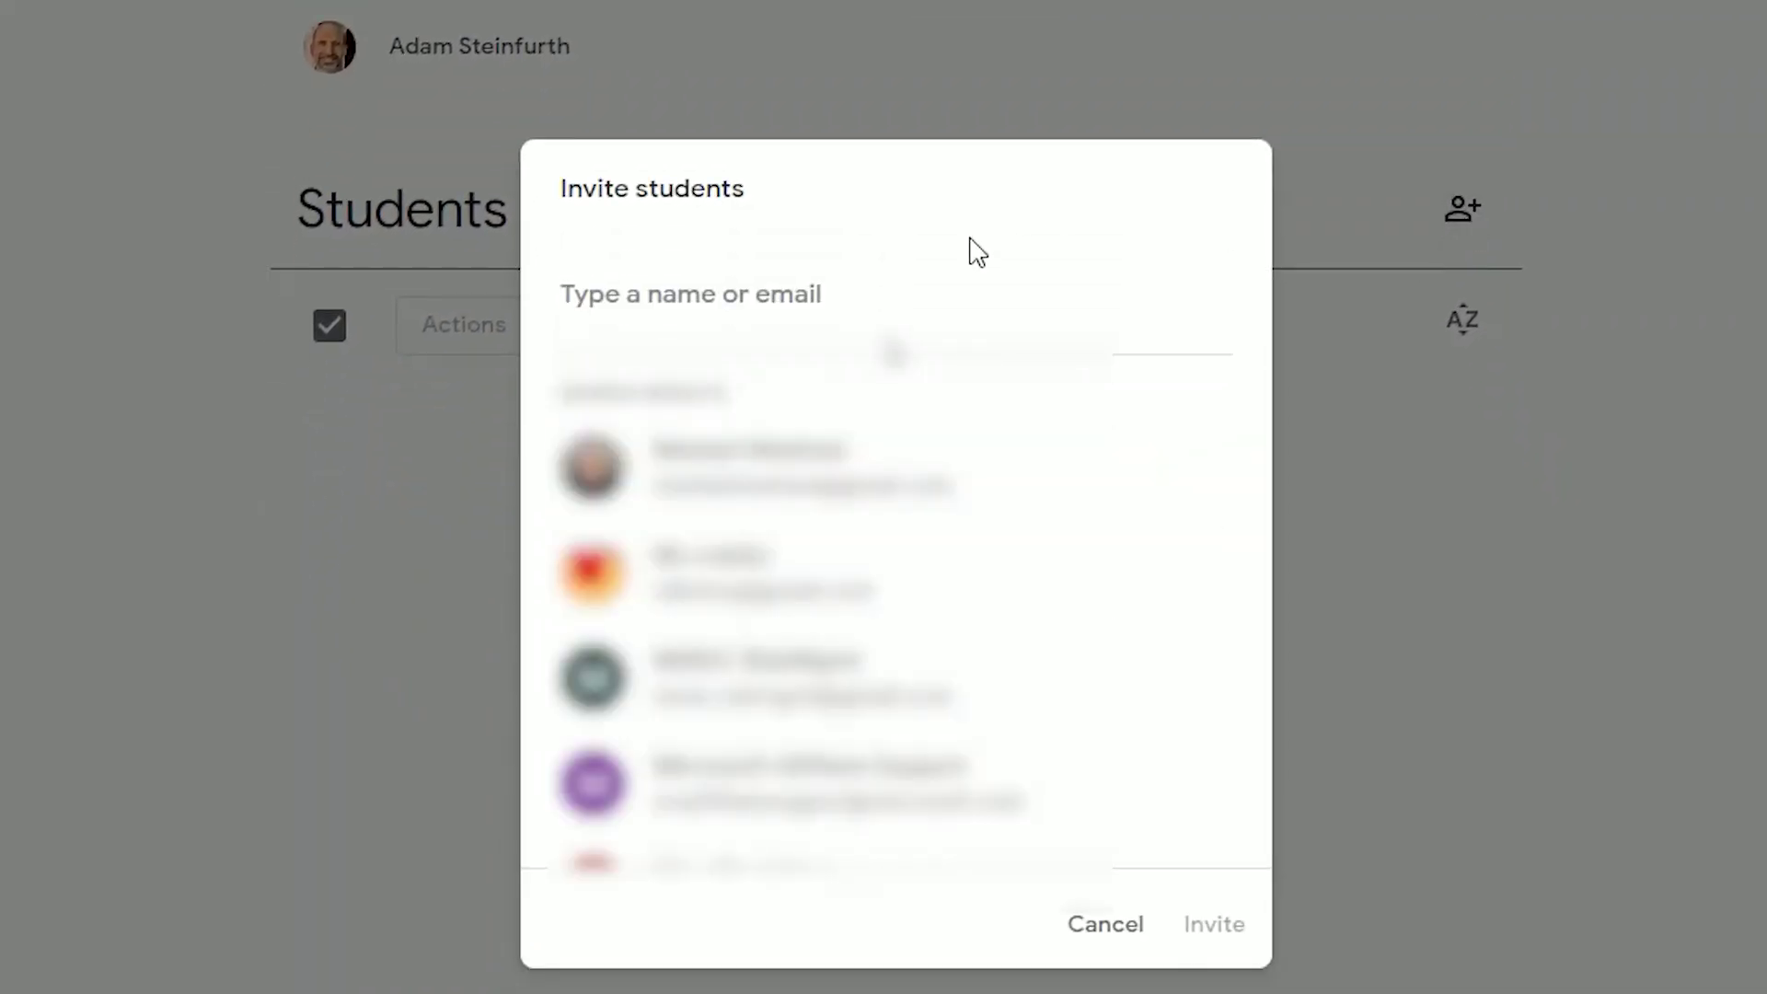
{"action": "type", "text": "m"}
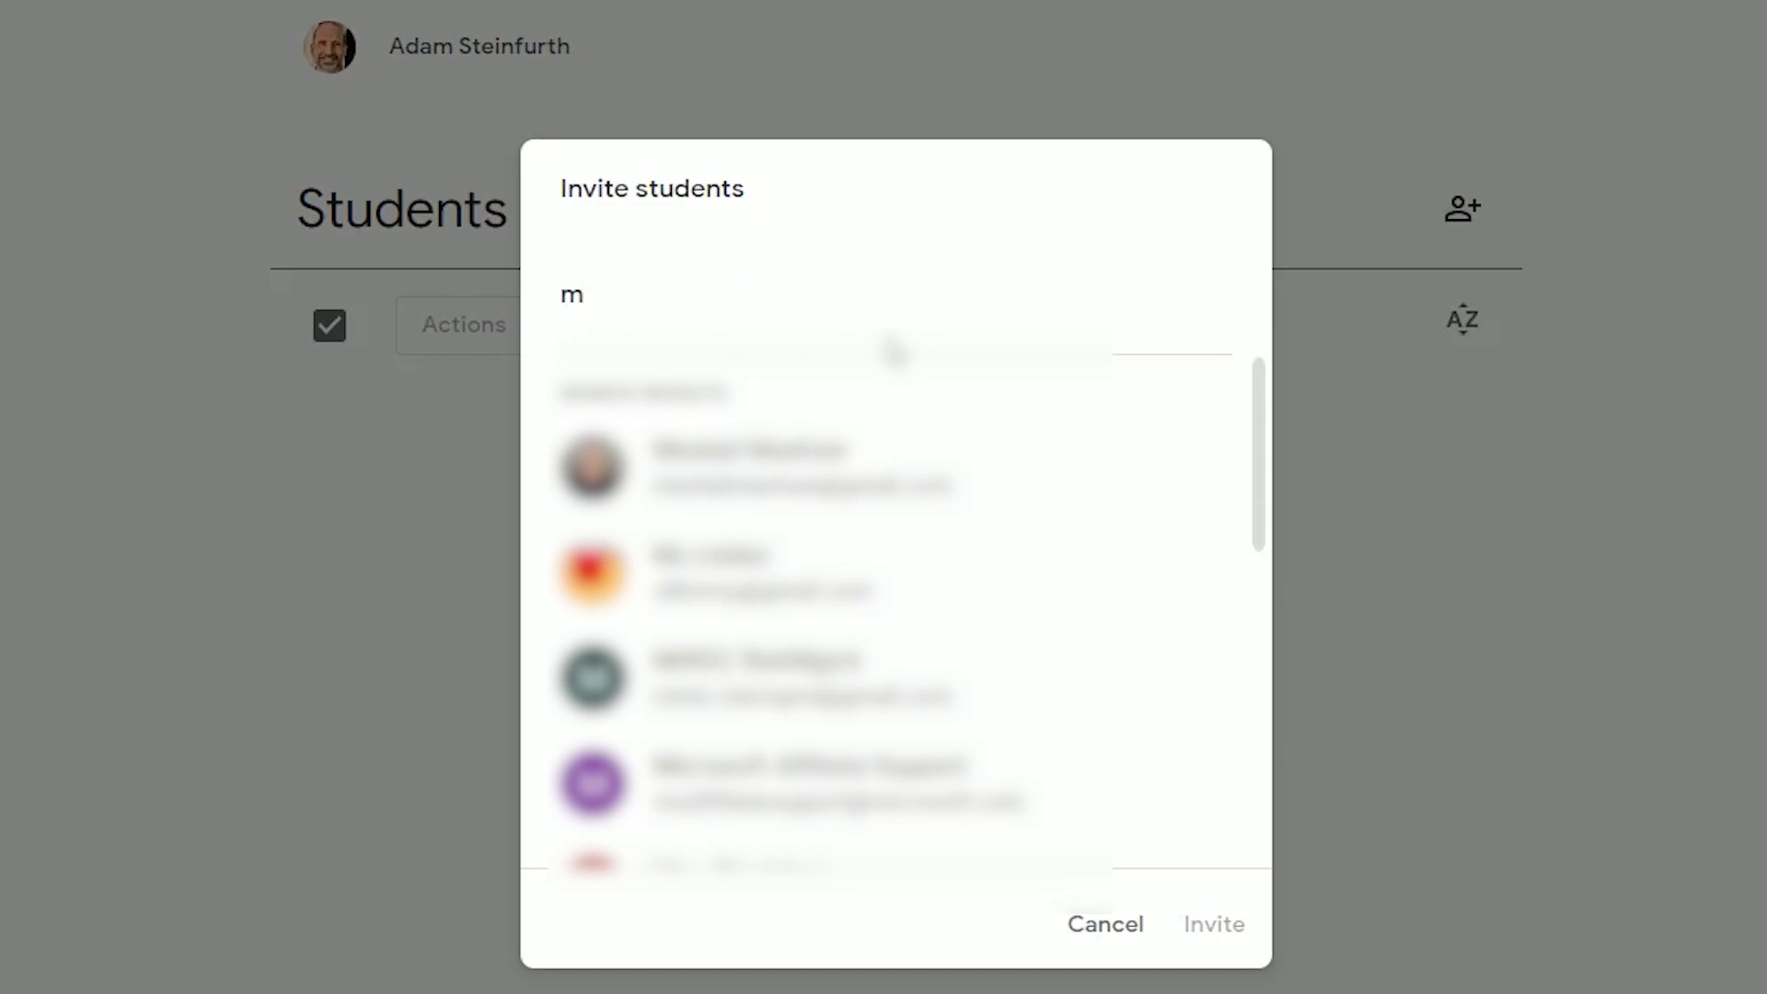
{"action": "type", "text": "ic"}
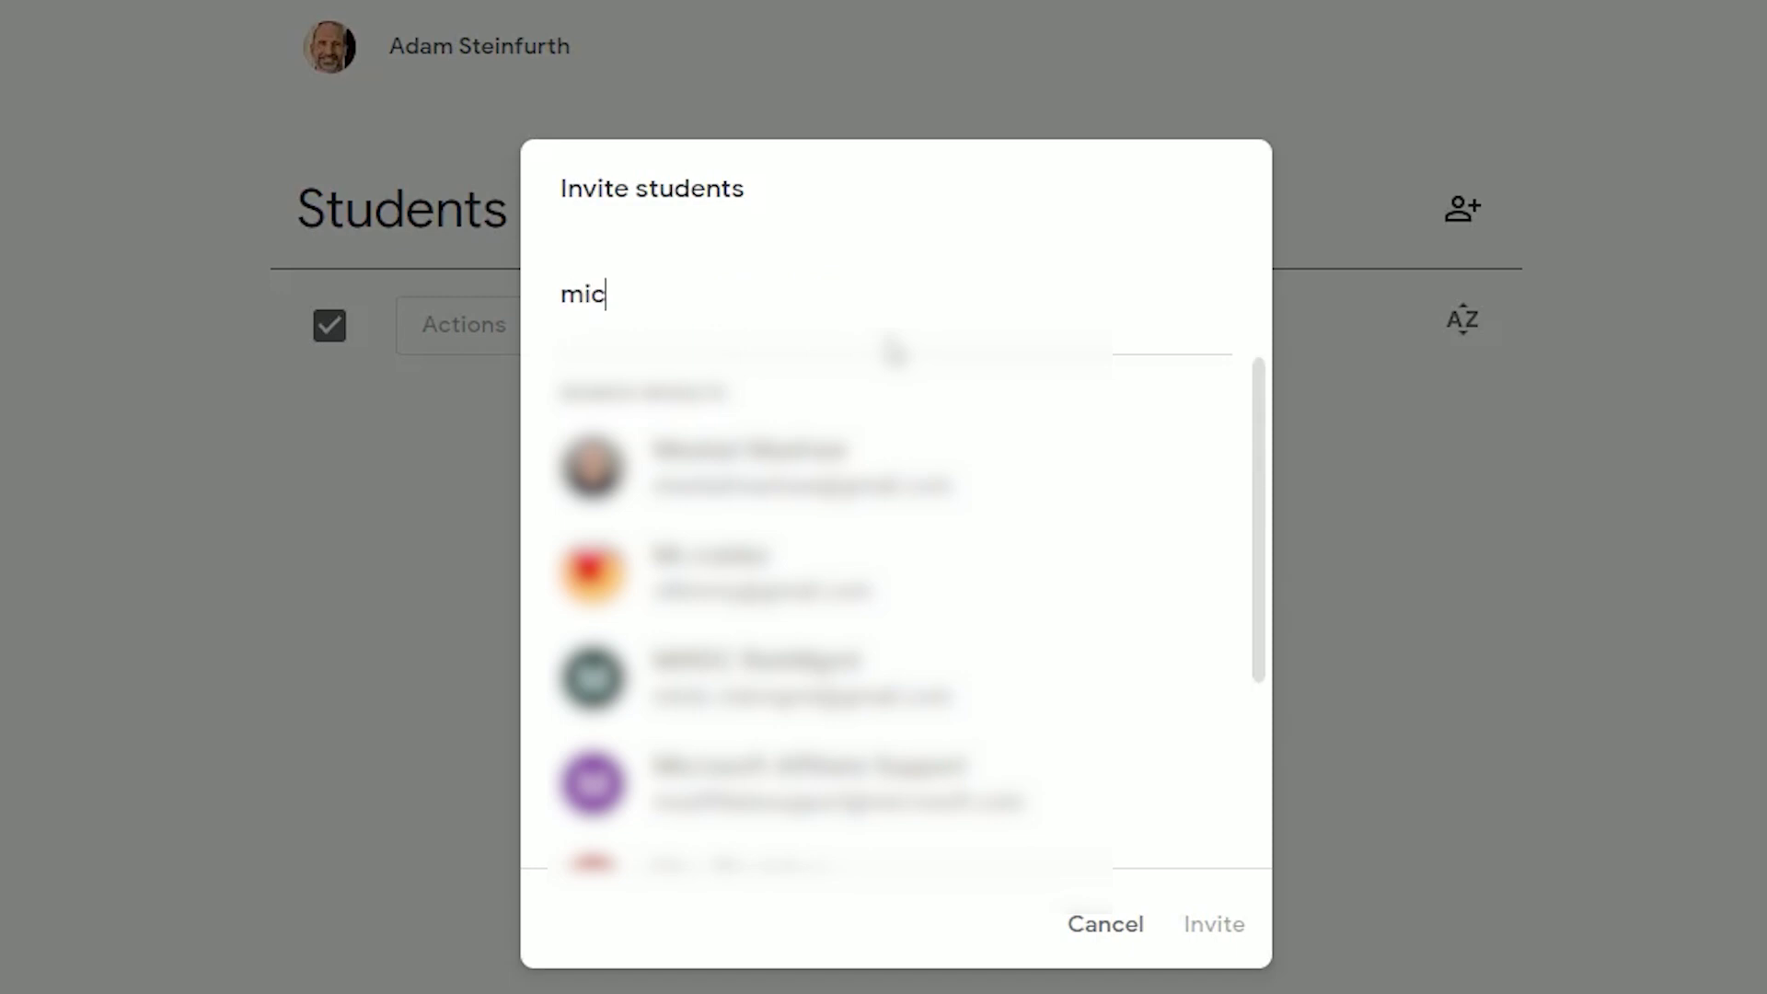
{"action": "left_click", "coordinate": [1174, 814]}
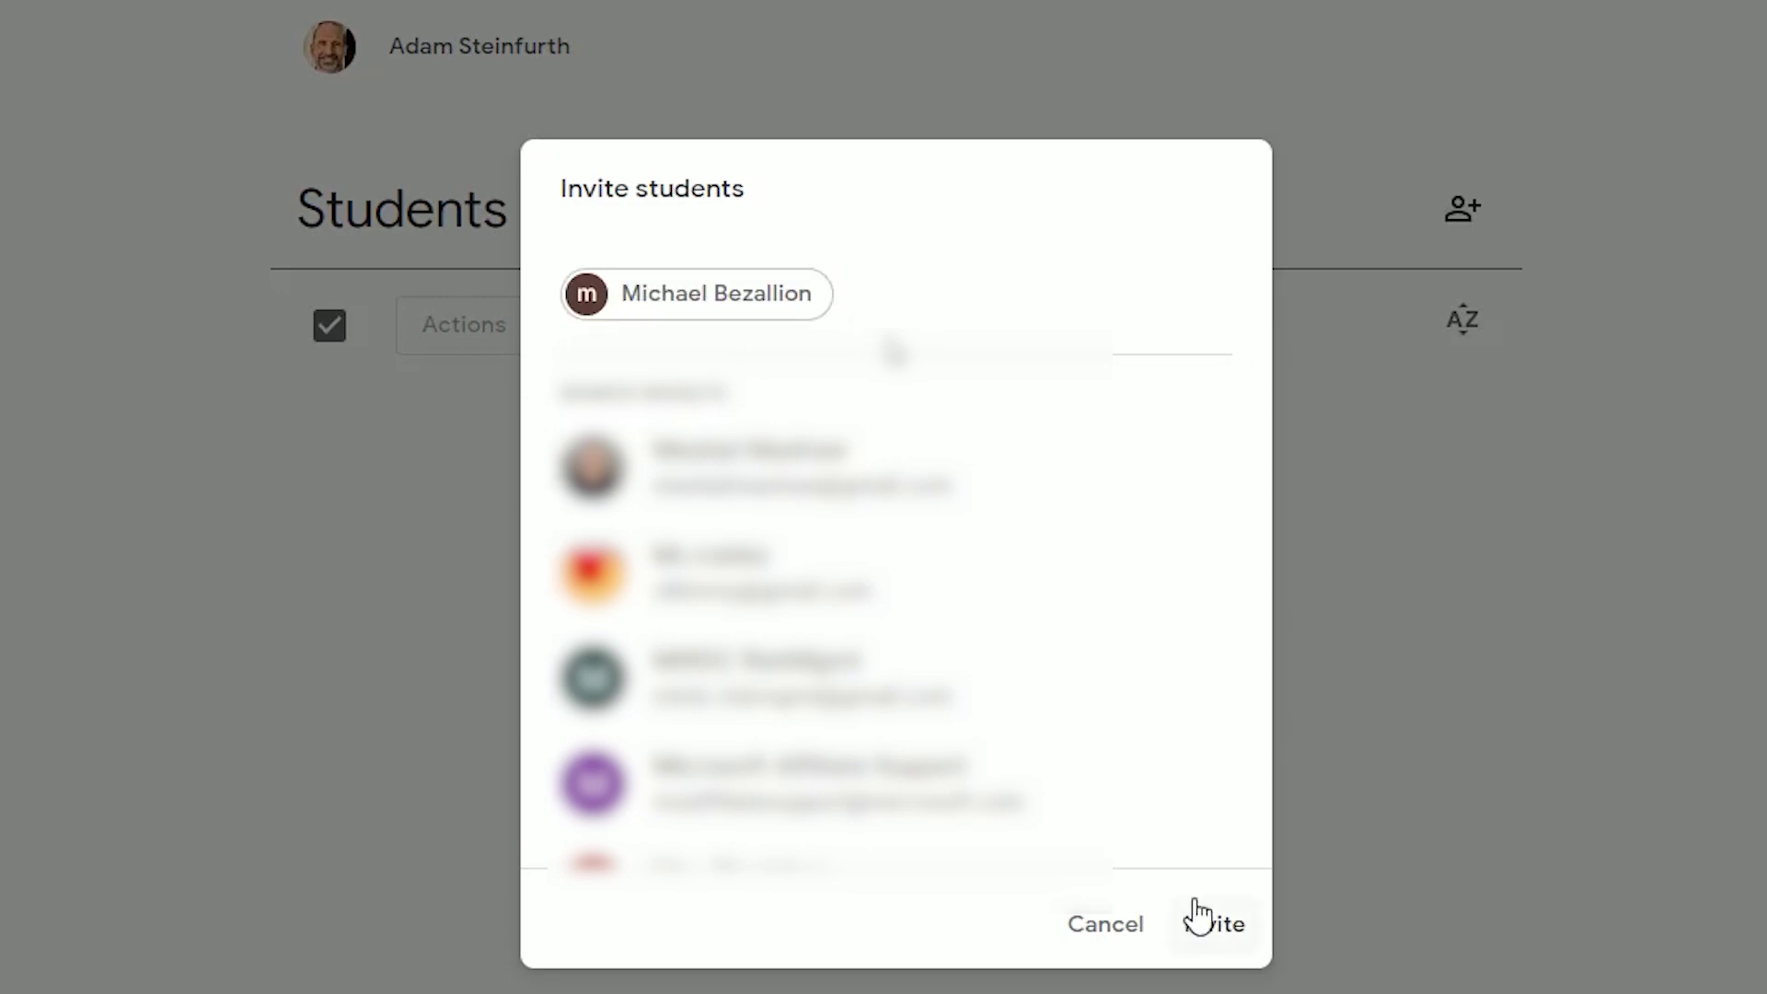
{"action": "left_click", "coordinate": [1197, 923]}
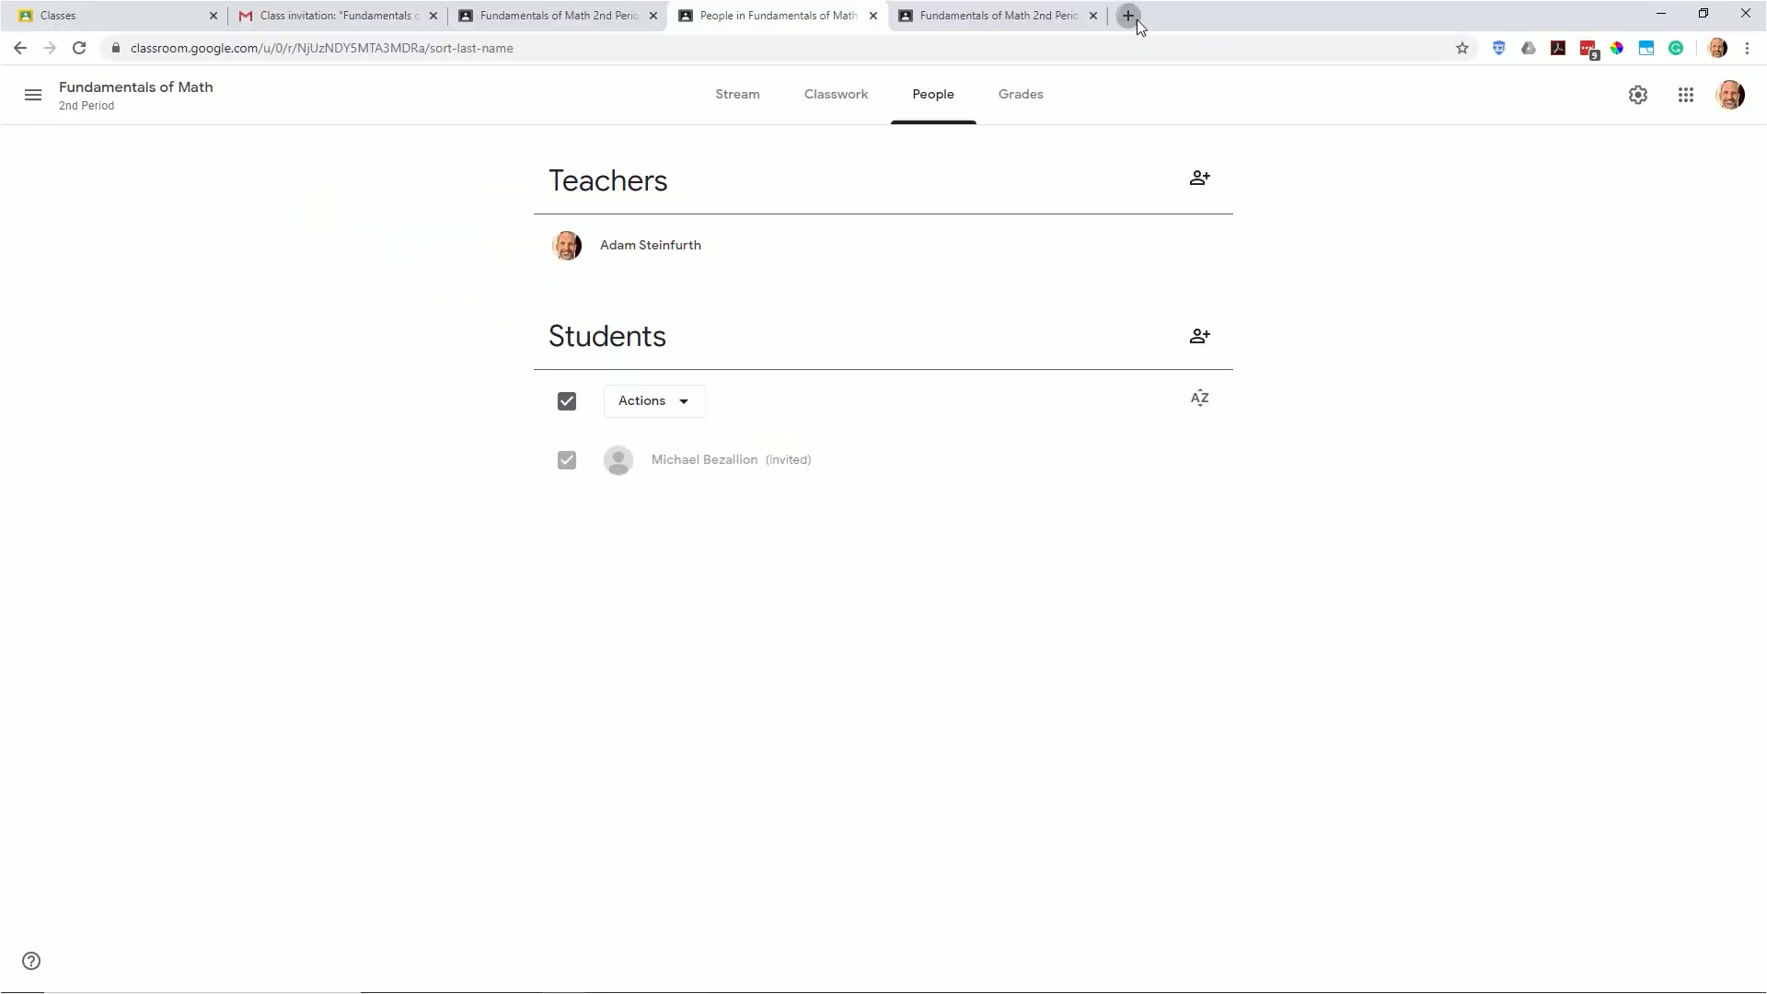
Step: In the student's Gmail, delete the Google security alert and open the class invitation
{"action": "left_click", "coordinate": [1136, 19]}
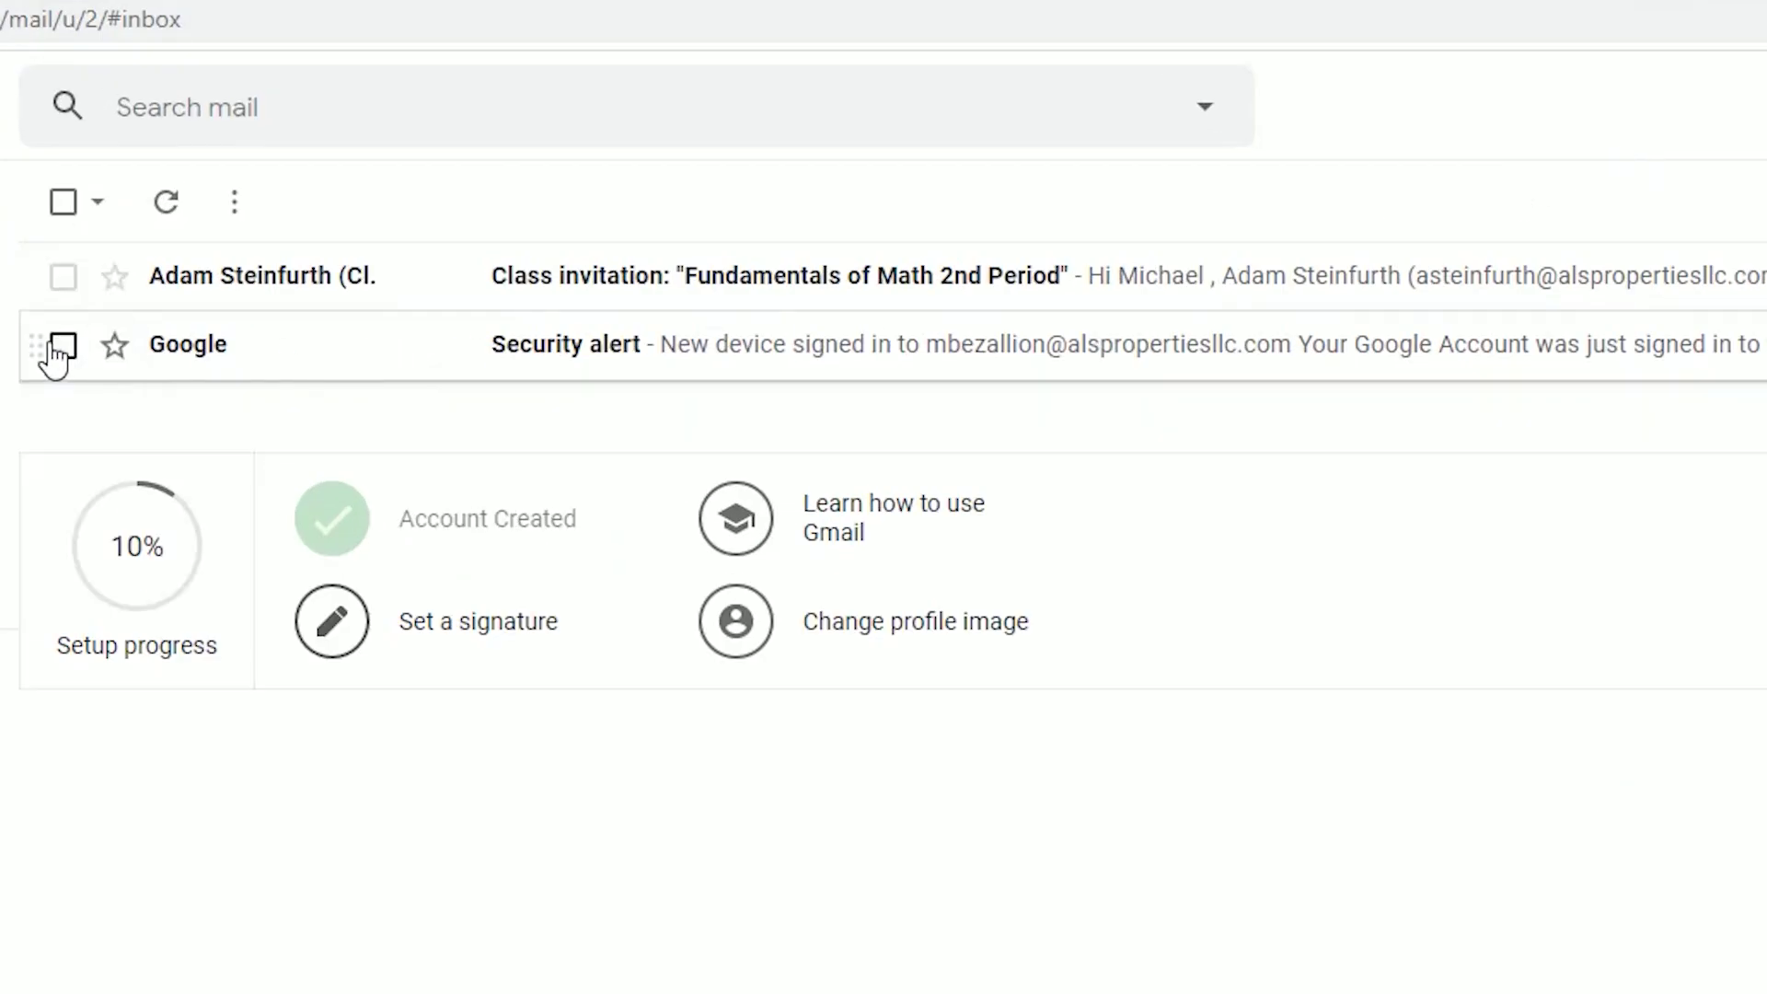
{"action": "left_click", "coordinate": [63, 346]}
{"action": "left_click", "coordinate": [315, 202]}
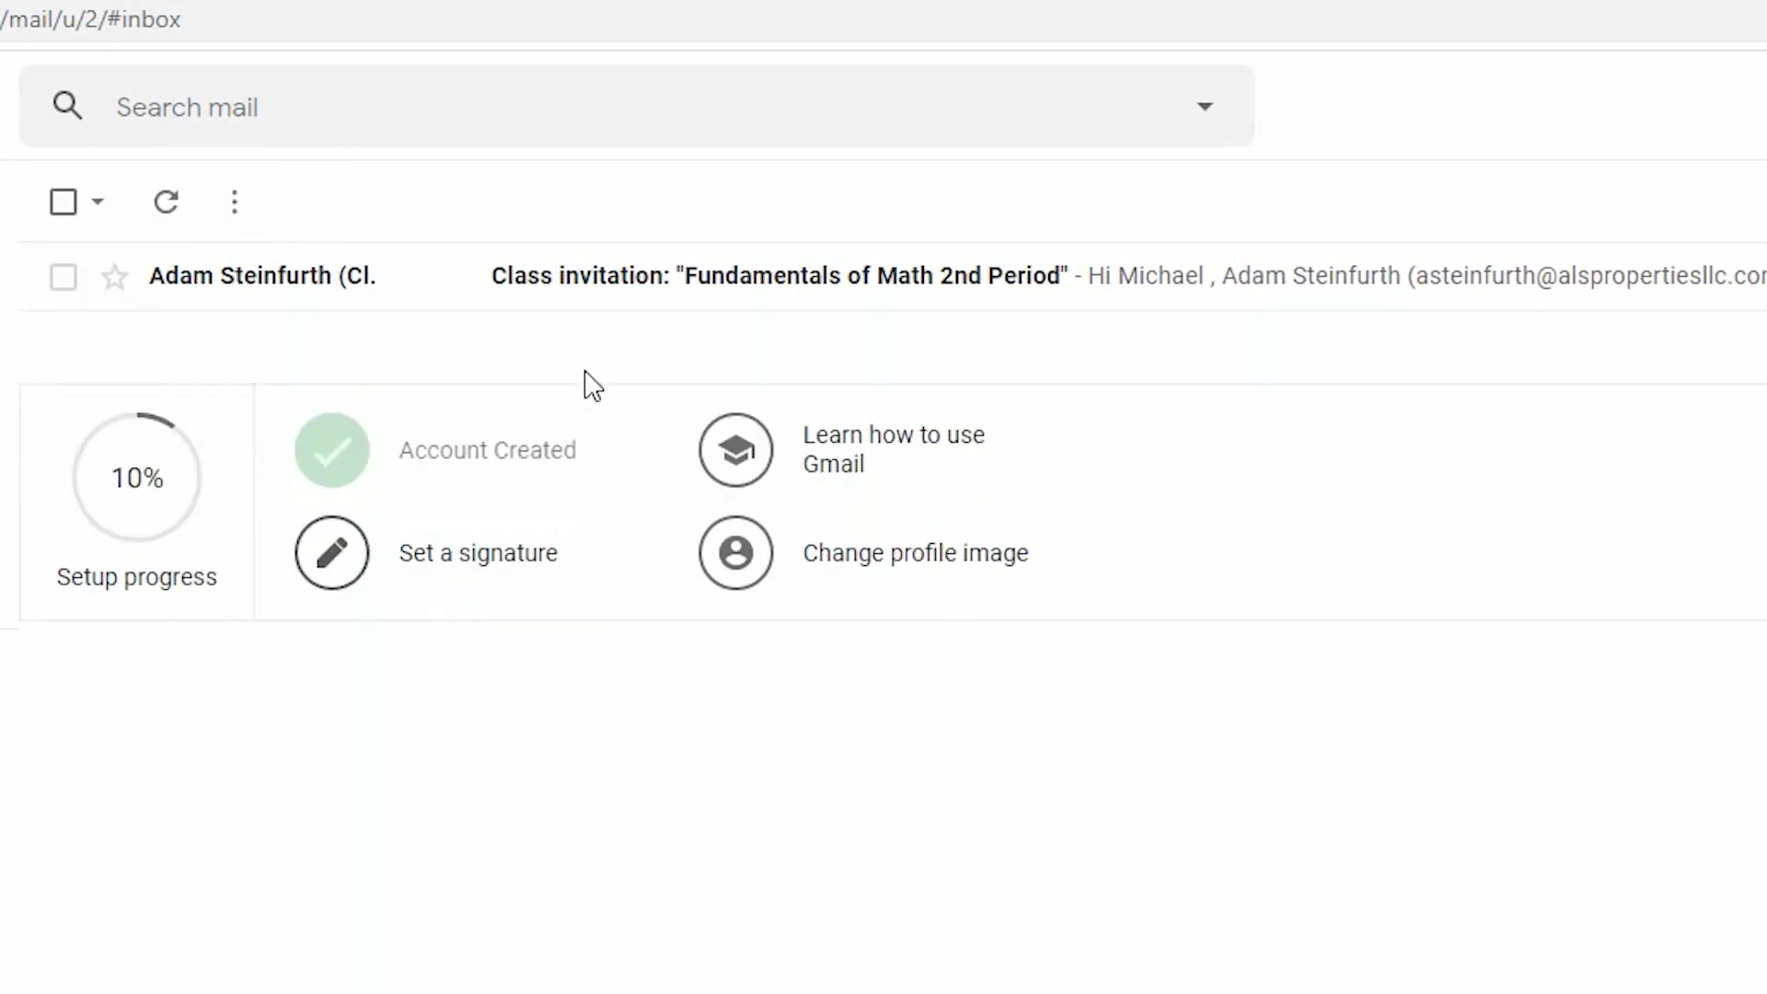
{"action": "left_click", "coordinate": [587, 292]}
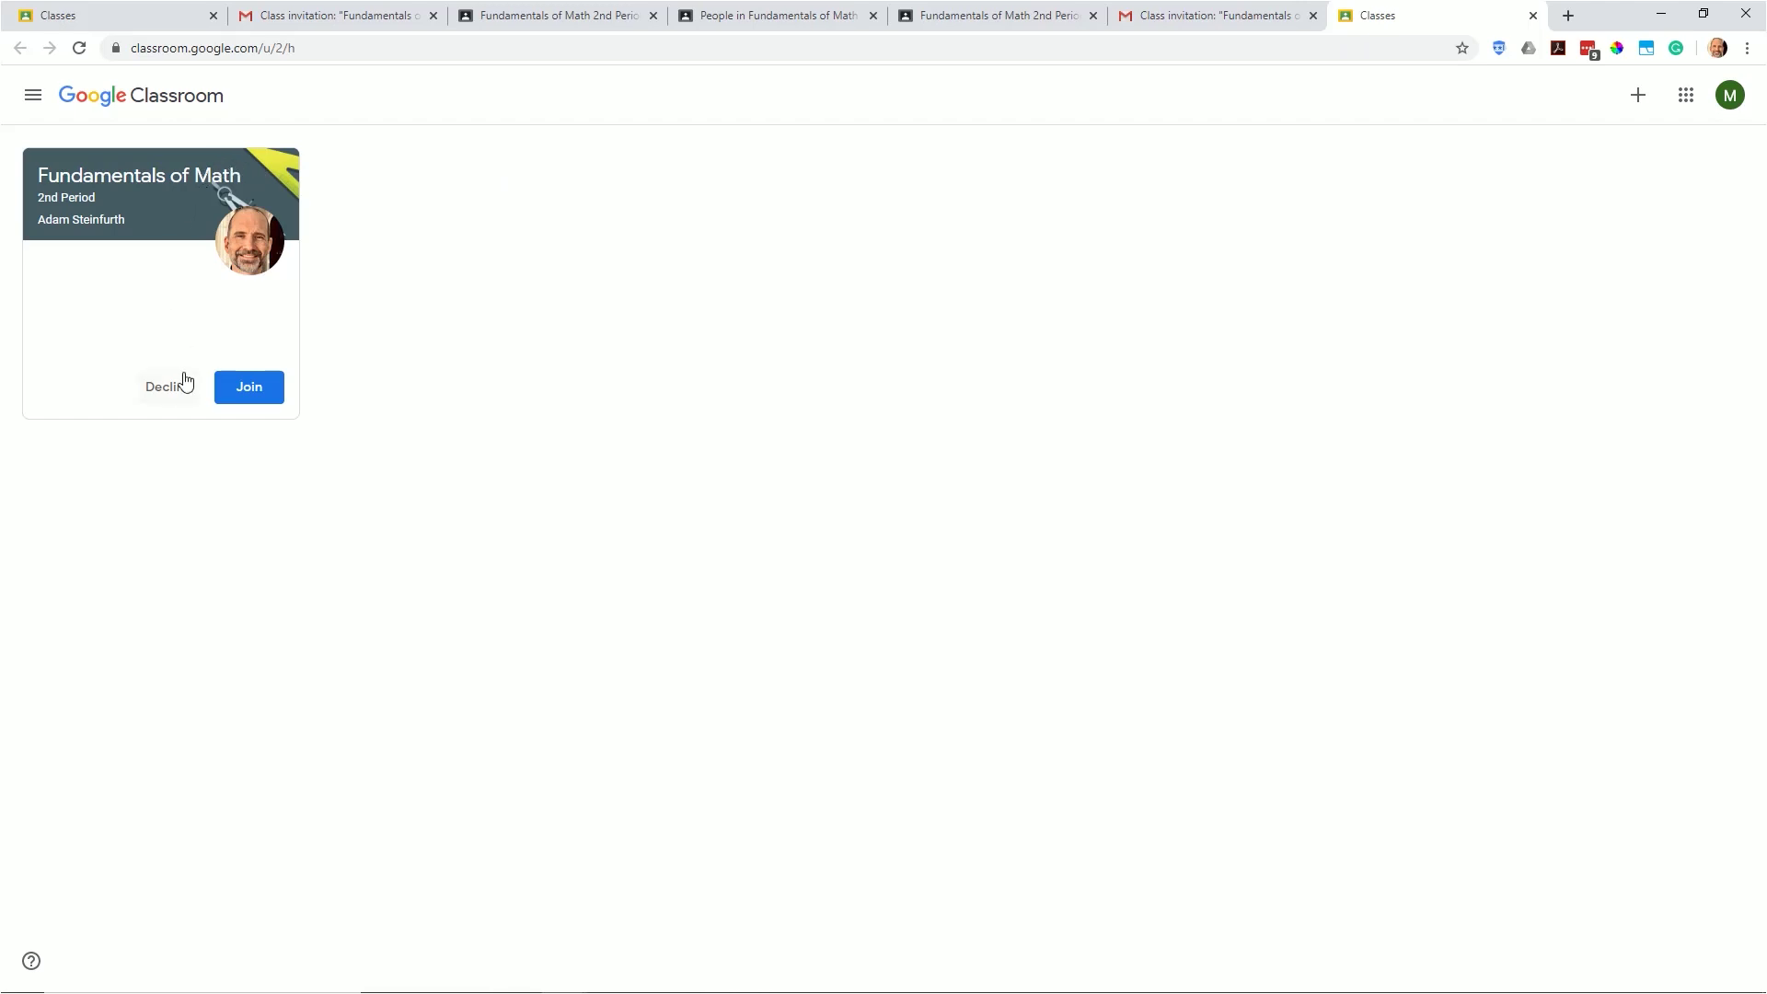
Step: Accept the Fundamentals of Math invitation, dismiss the Create posts tip, and view Classwork
{"action": "left_click", "coordinate": [275, 393]}
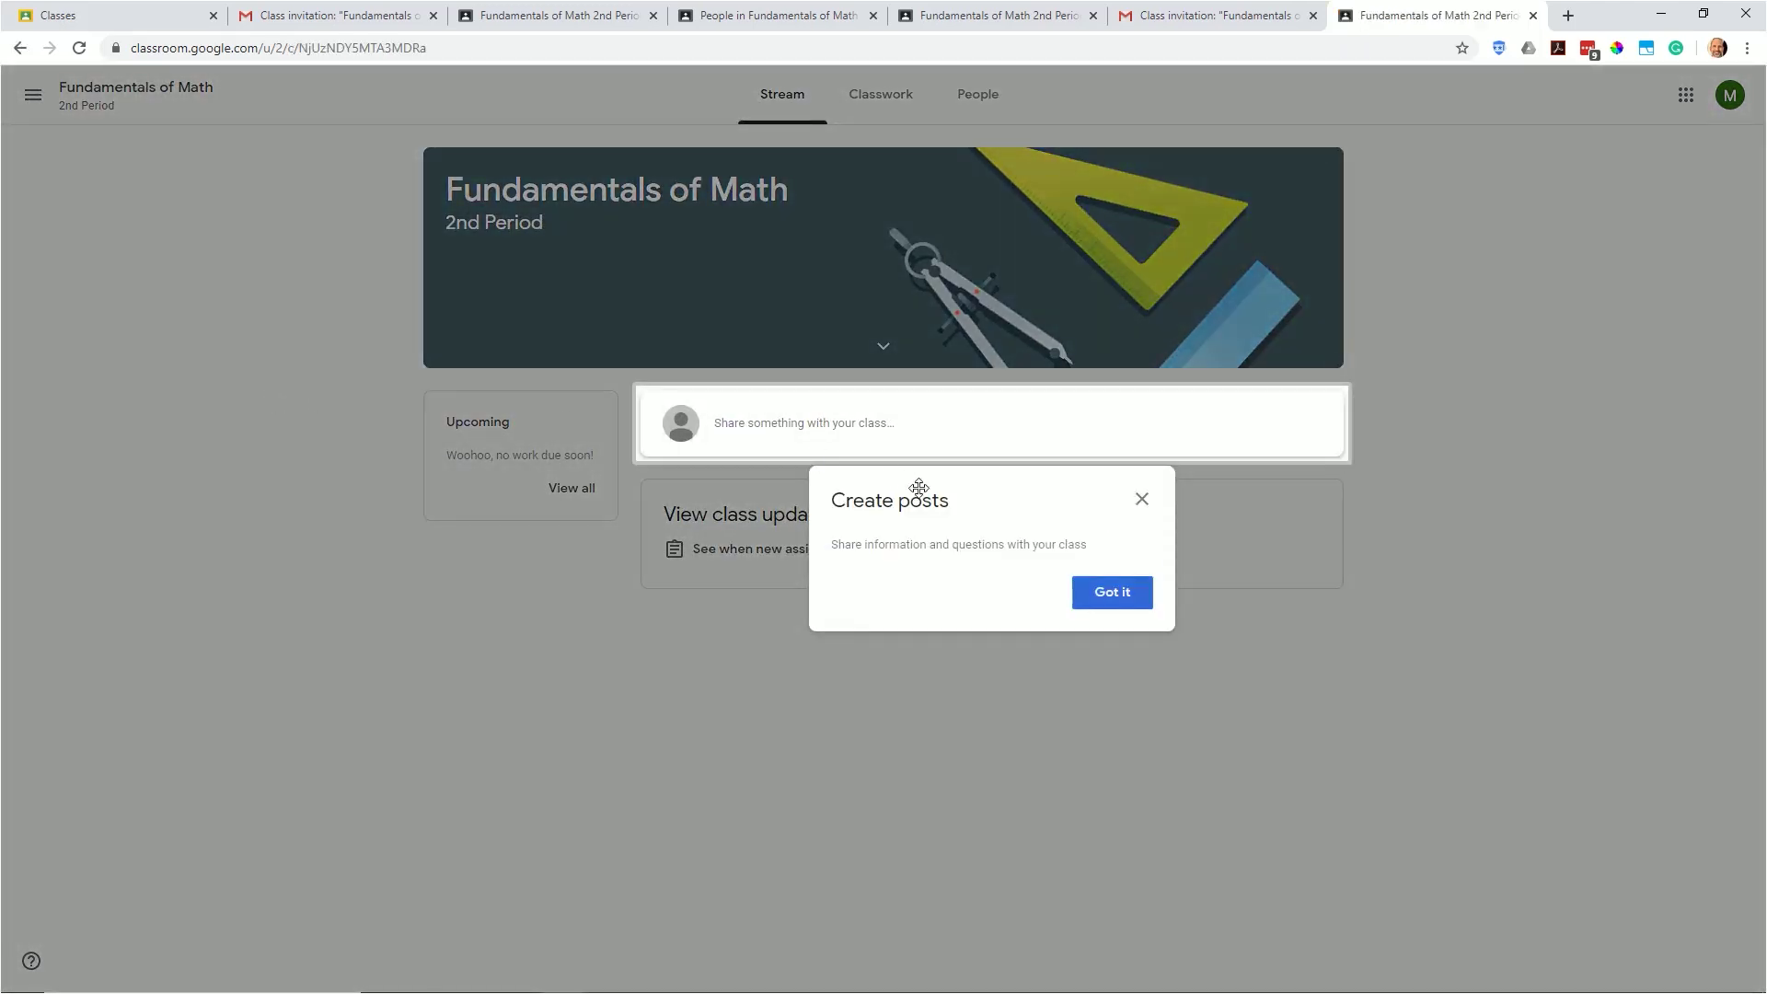
{"action": "left_click", "coordinate": [1141, 500]}
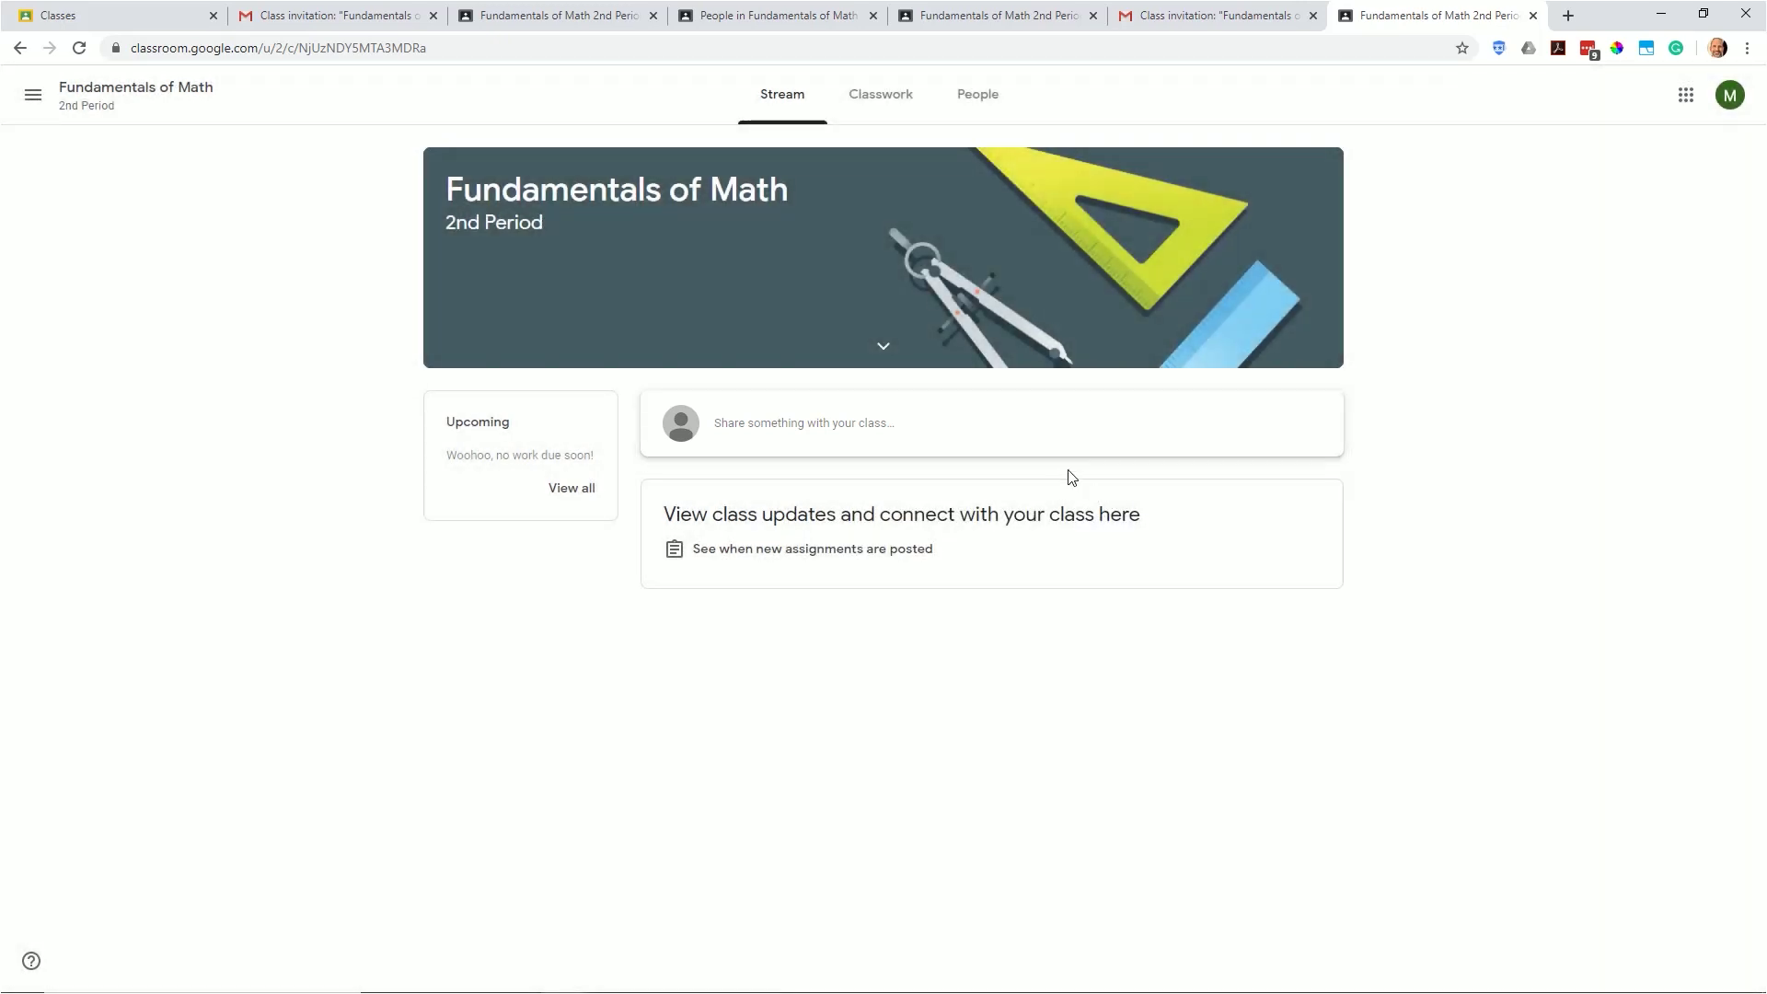
{"action": "left_click", "coordinate": [892, 96]}
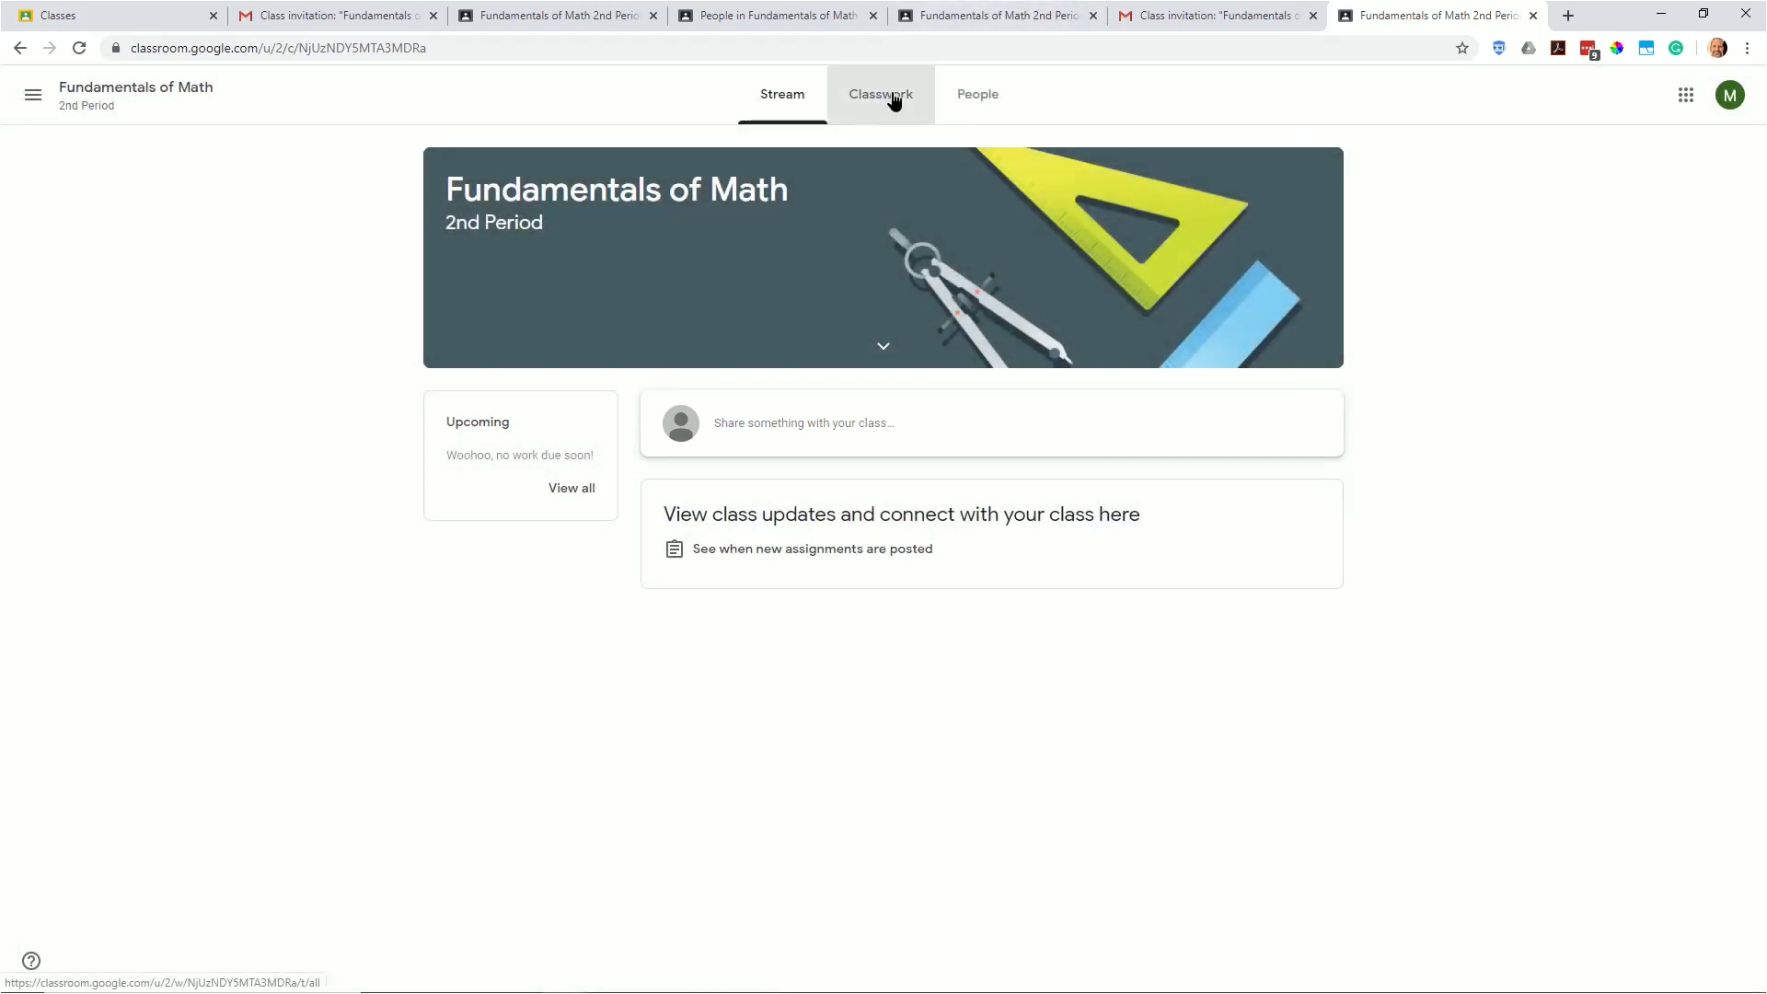